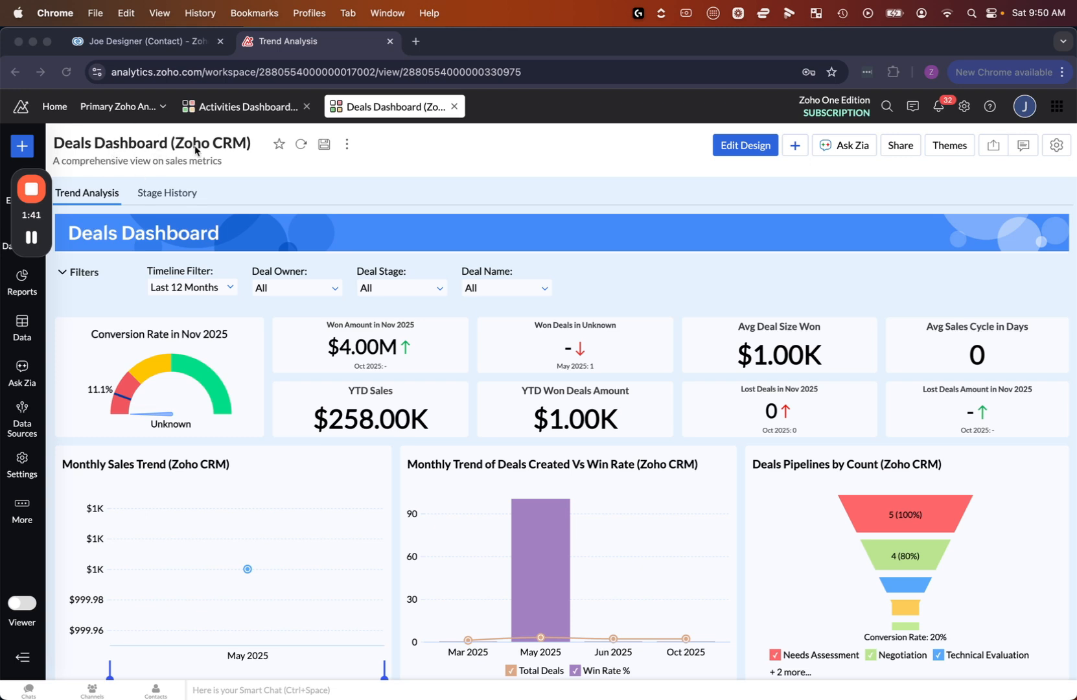
Switch to Zoho CRM and start creating a new web tab in the Modules and Fields setup
click(510, 164)
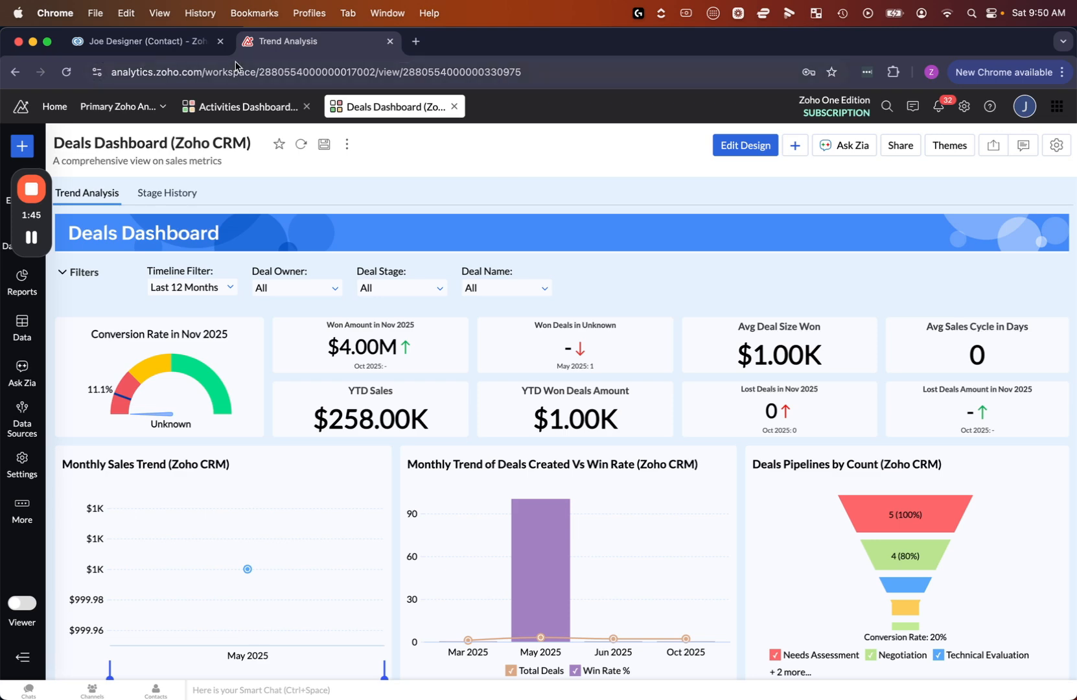
click(182, 41)
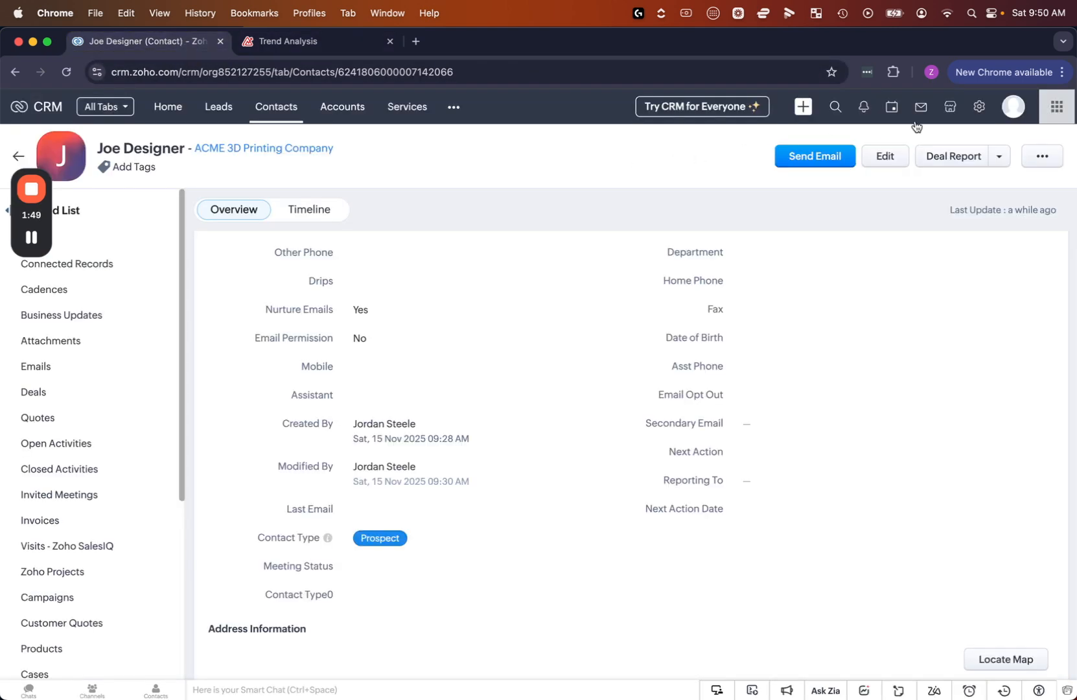
click(980, 107)
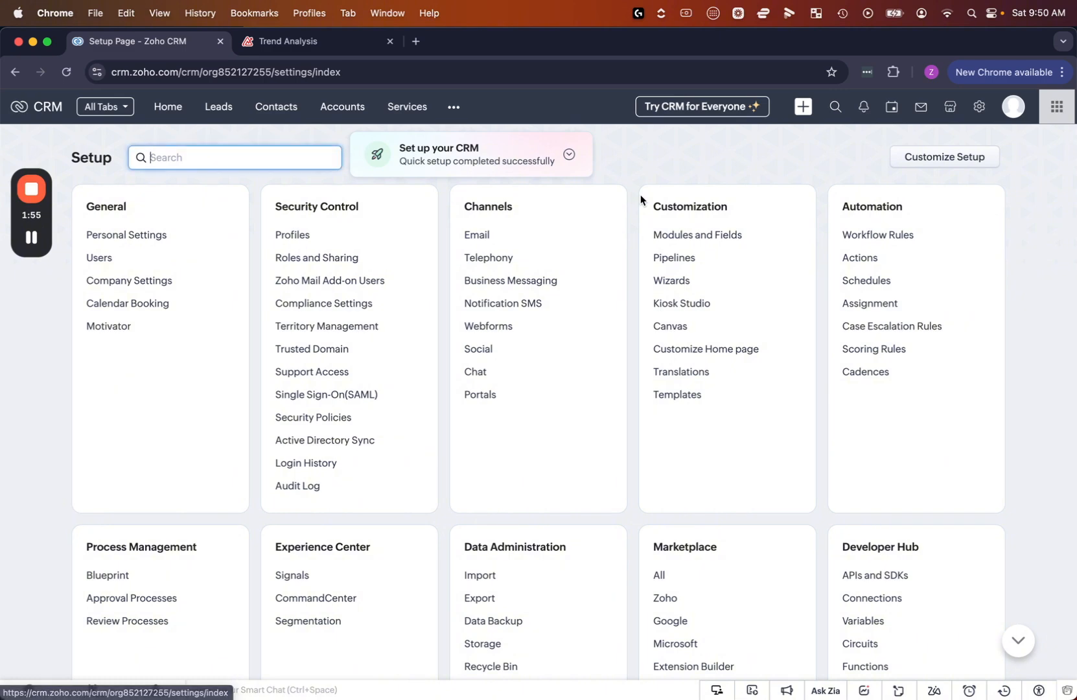
click(692, 235)
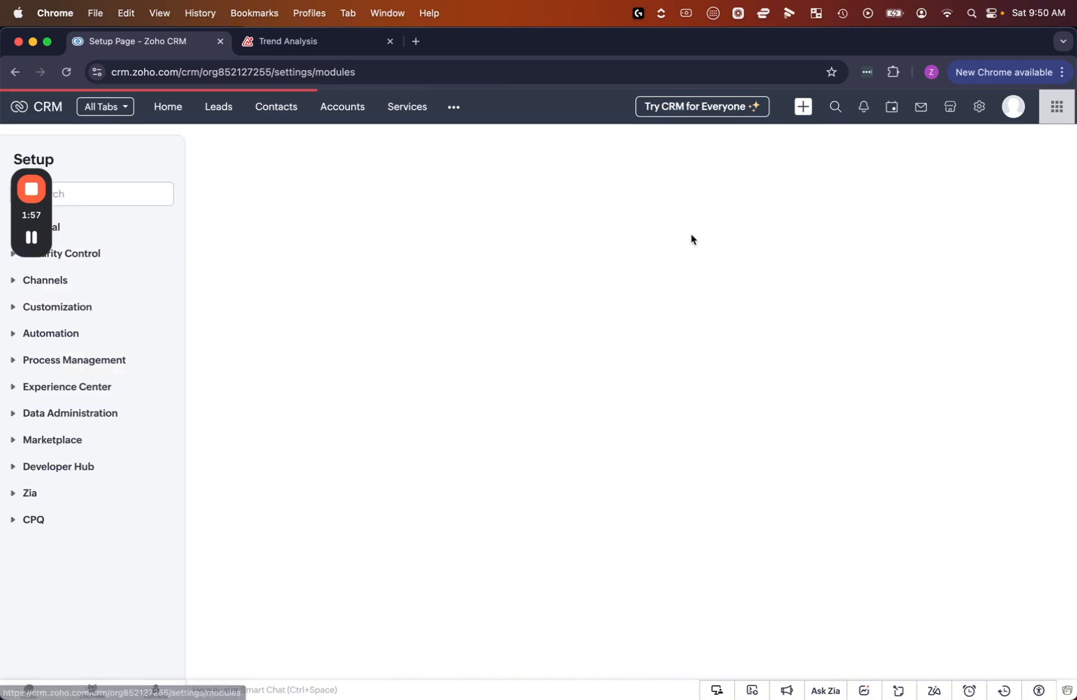
click(398, 152)
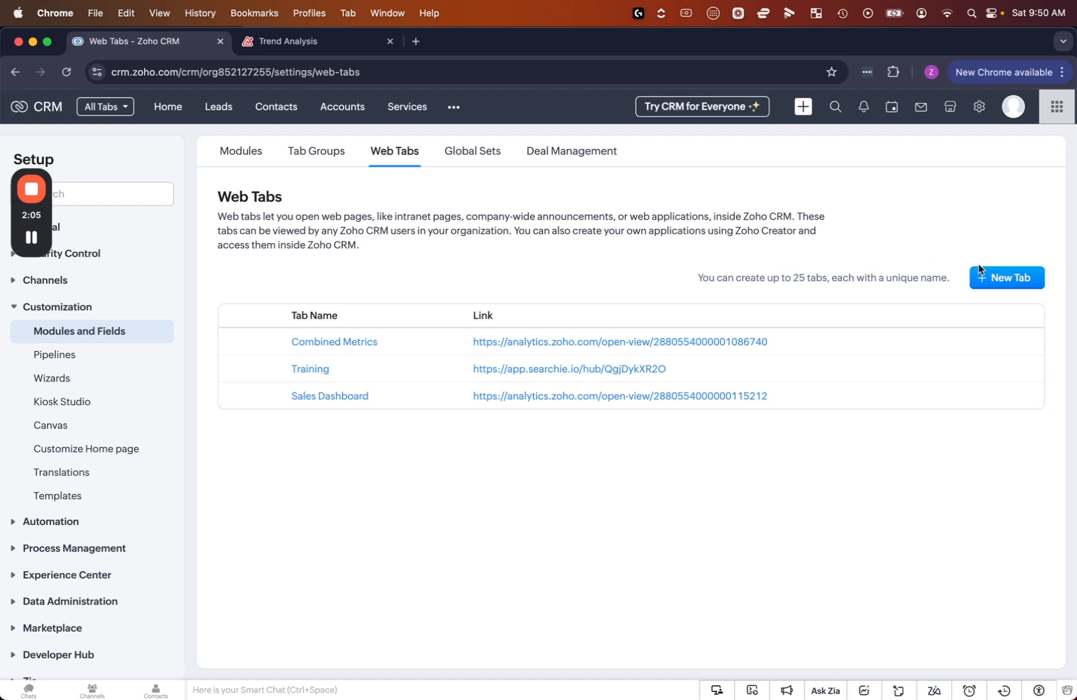
click(998, 282)
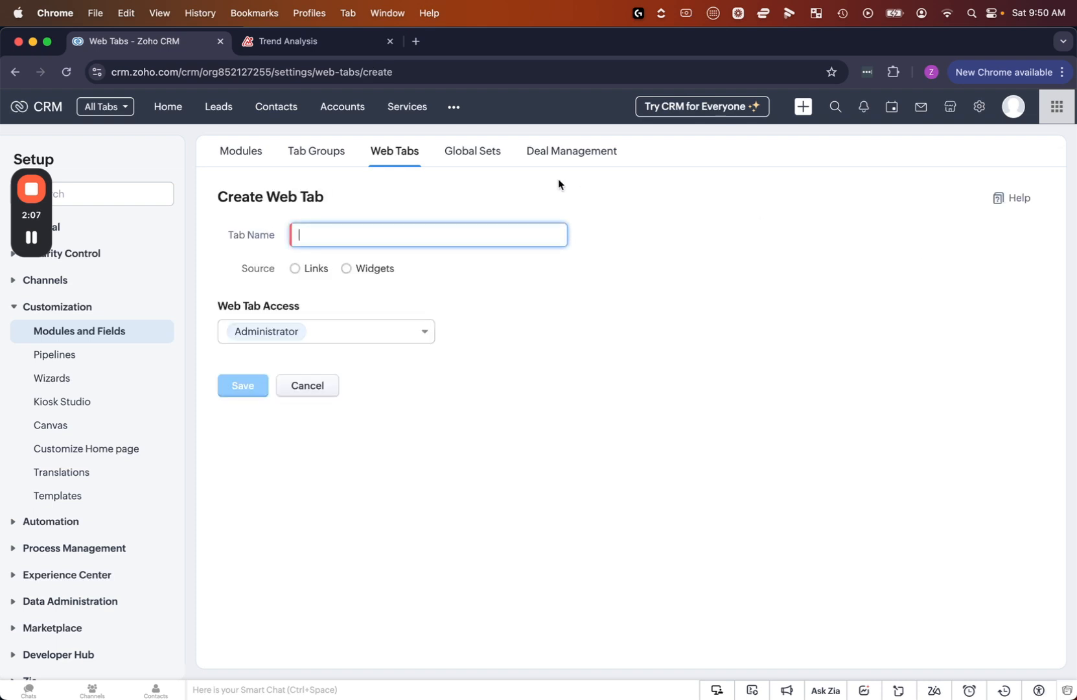
Name the new web tab Deals Dashboard and set its source to Links
text(Deals Dashboard)
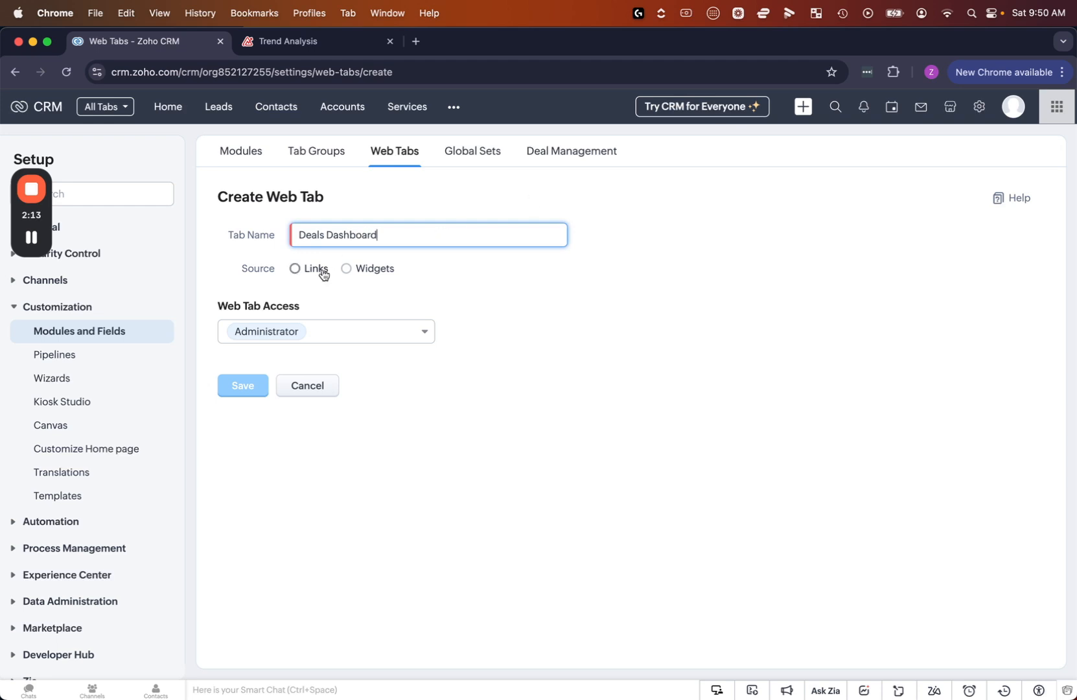
click(297, 269)
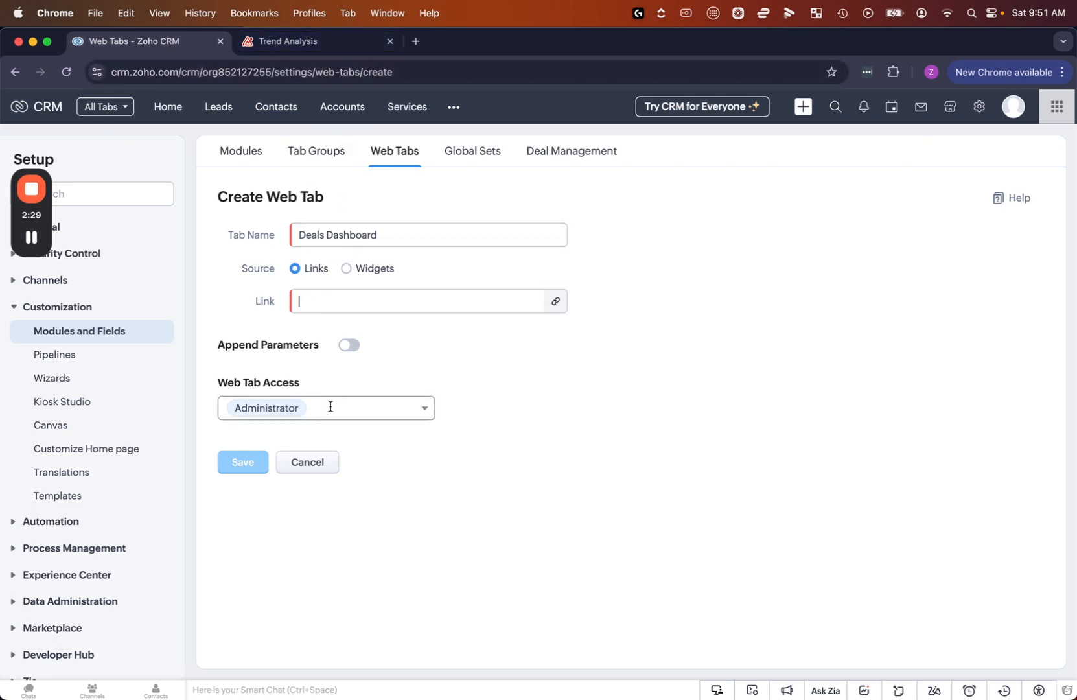
click(330, 304)
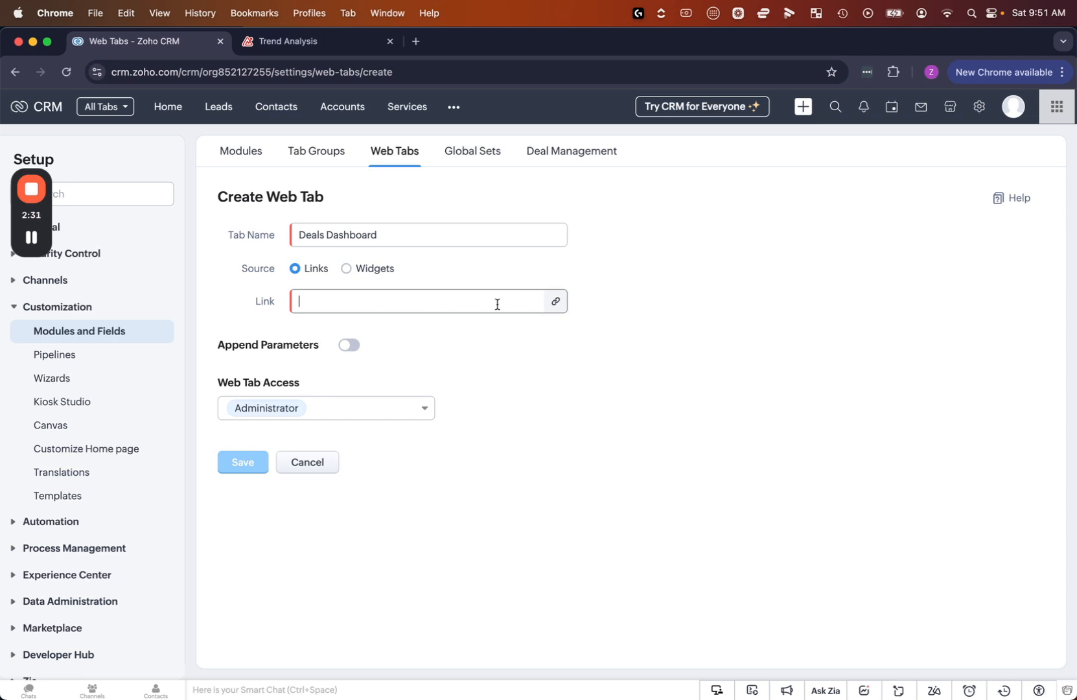
Switch to Zoho Analytics and open the URL/Permalink settings of the Deals Dashboard
click(335, 37)
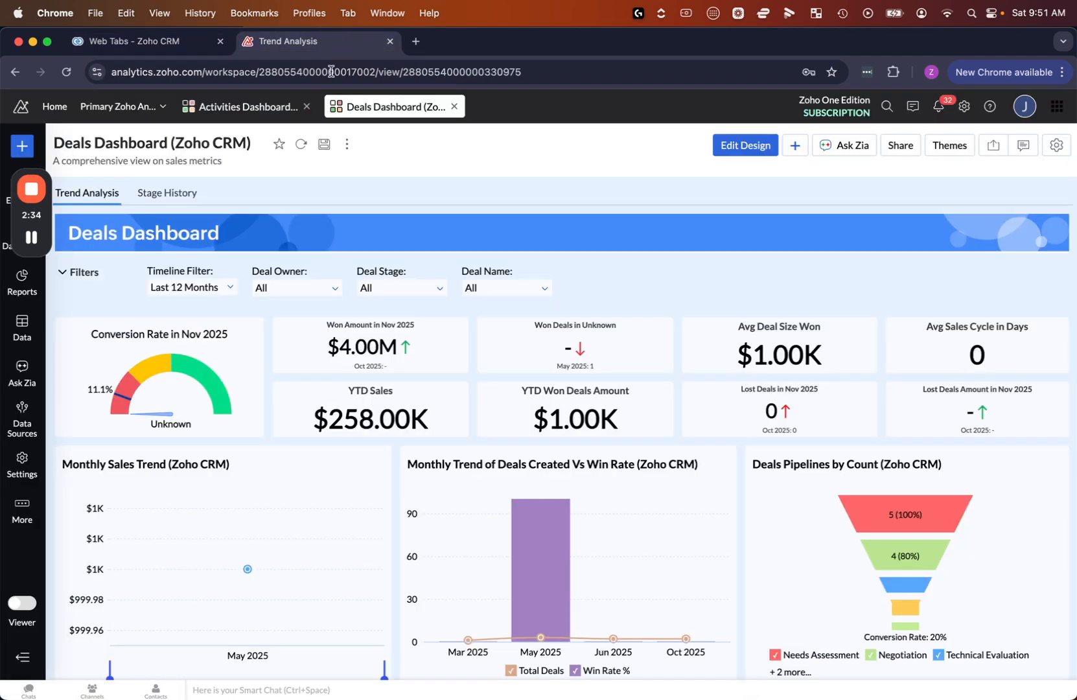
click(899, 147)
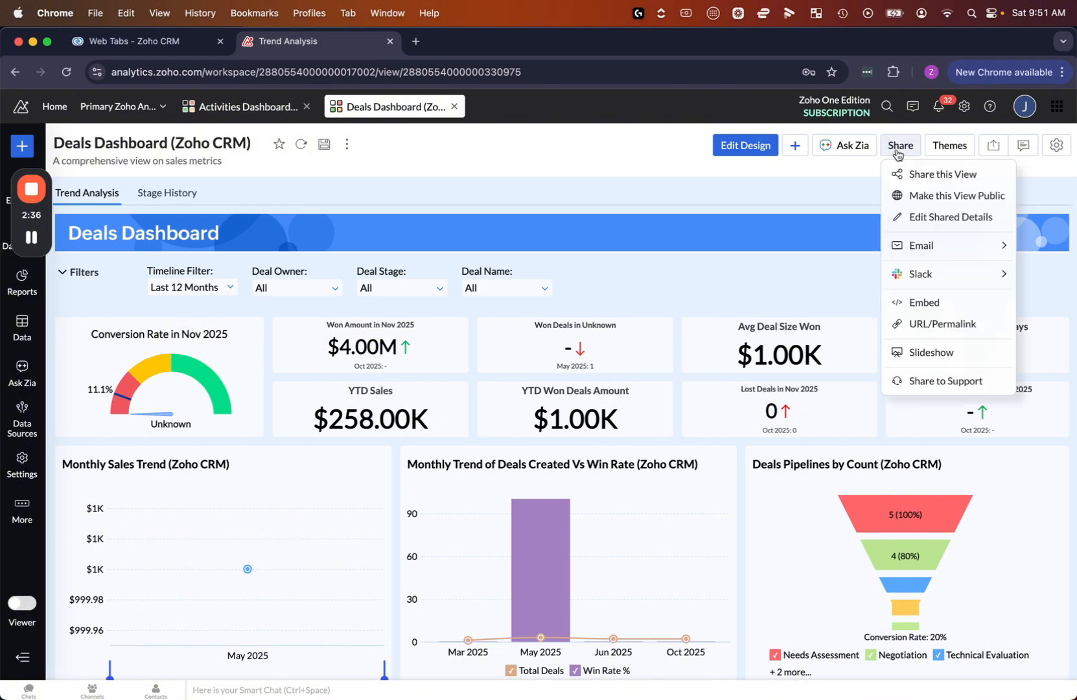
click(937, 327)
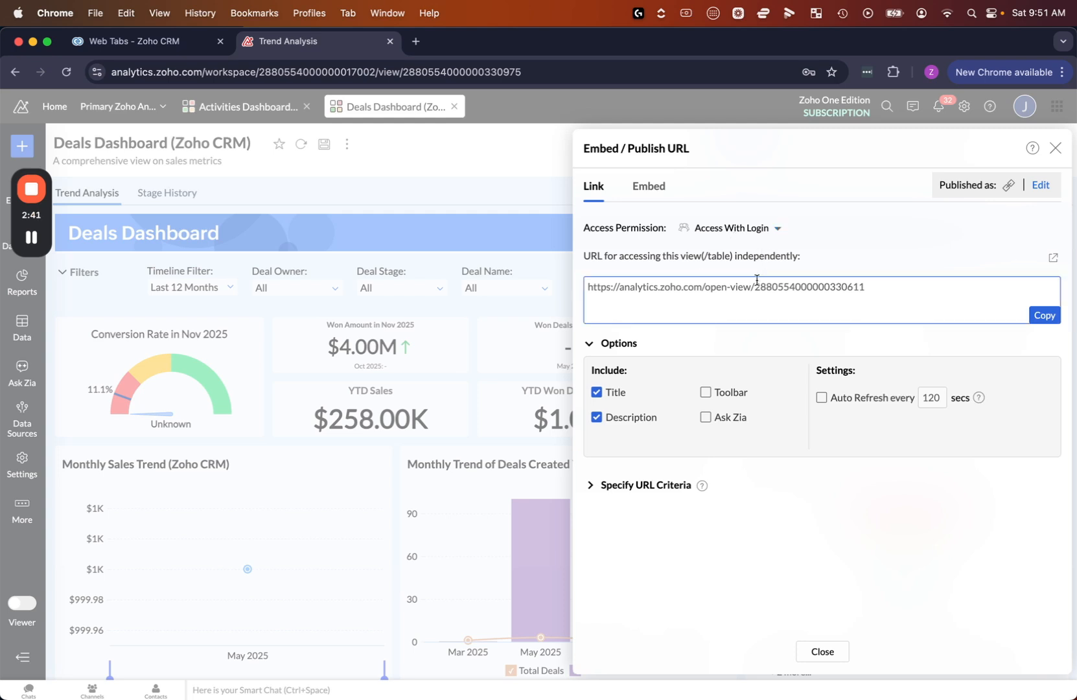
Compare the link's no-login and organization-wide access options, and confirm Access with Login as its access permission
click(748, 230)
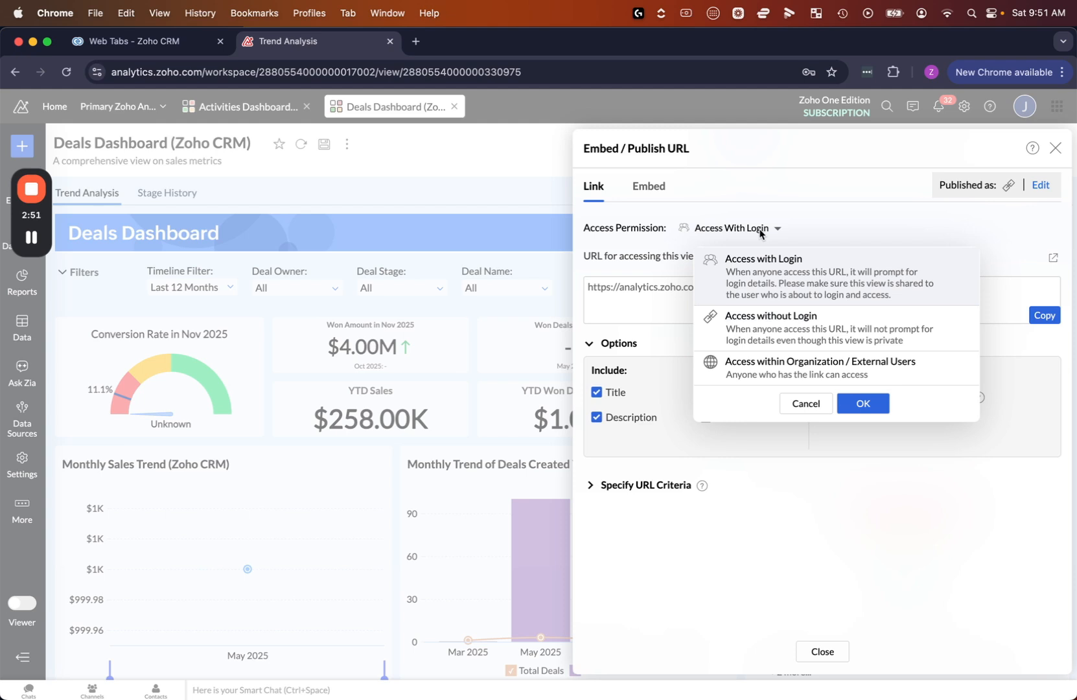
click(836, 333)
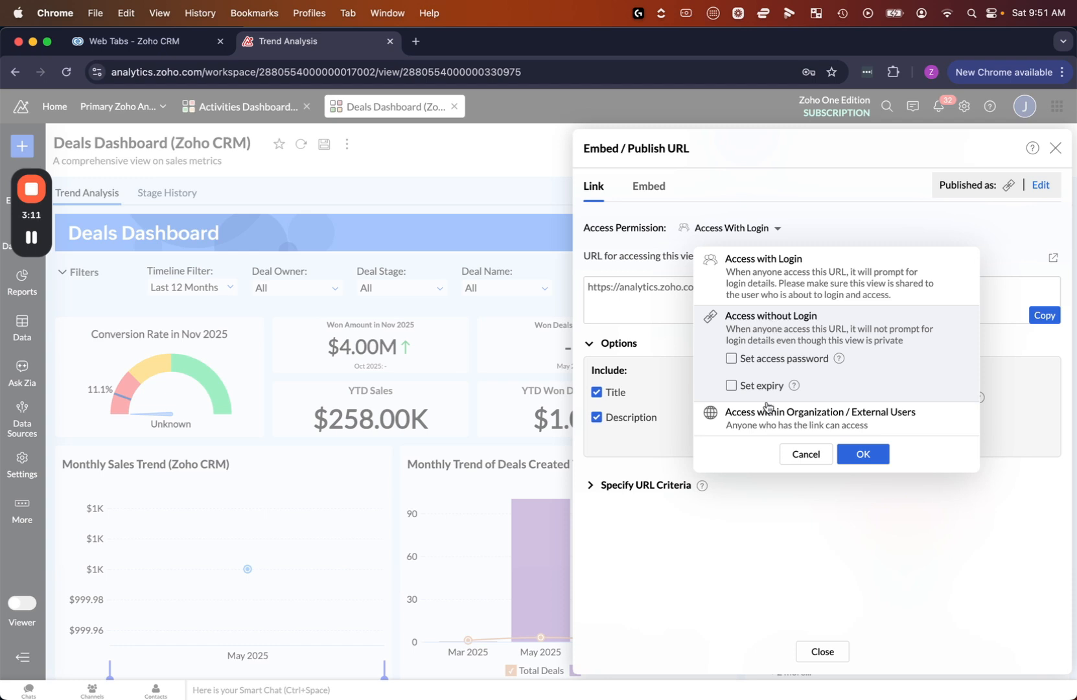
click(772, 428)
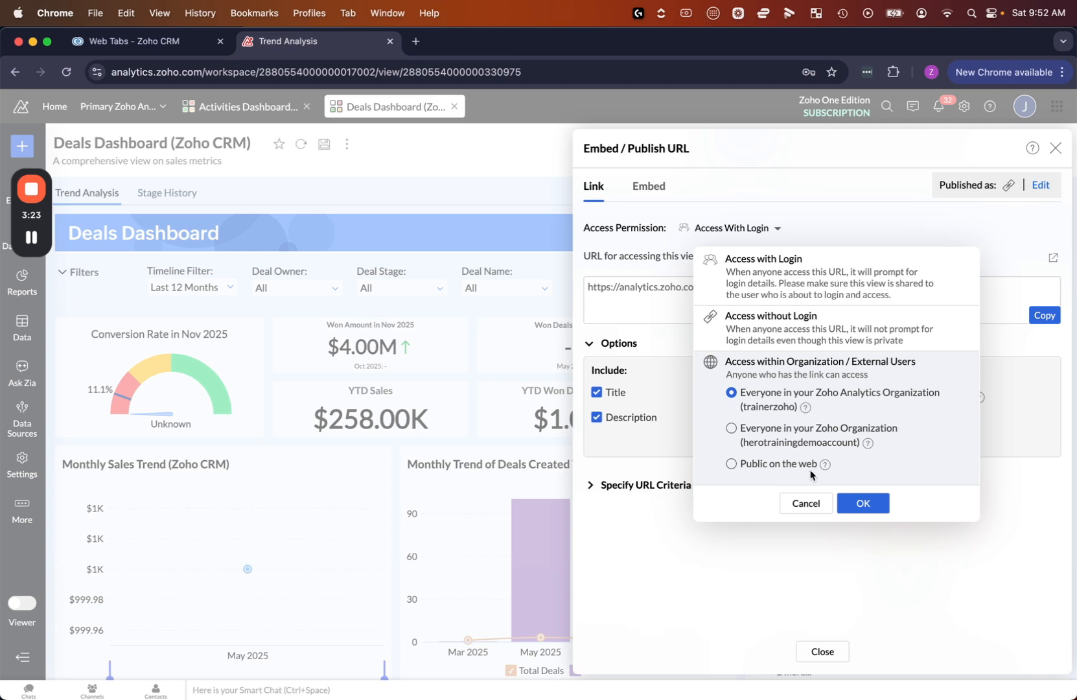
mouse_move(827, 470)
click(803, 282)
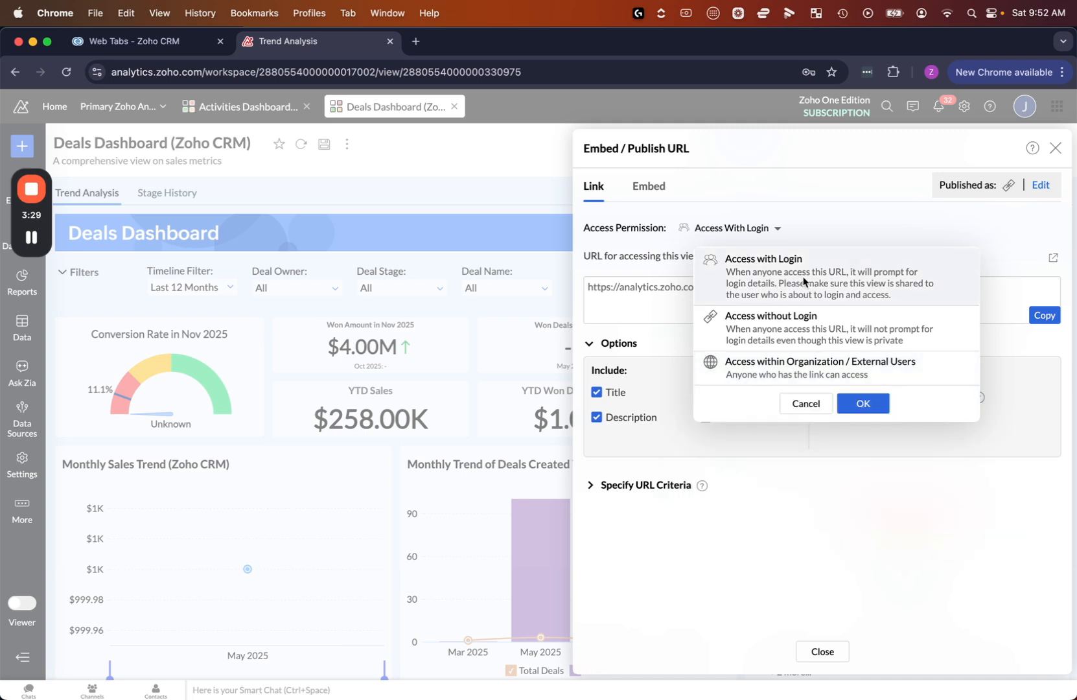
click(865, 407)
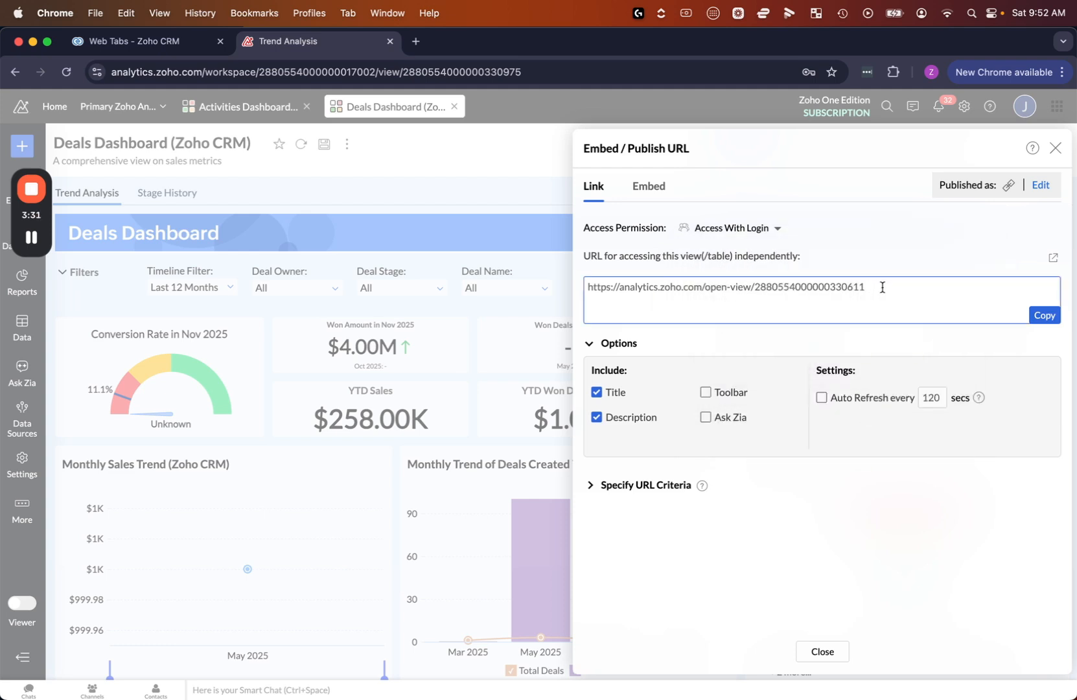
Copy the dashboard's permalink and paste it as the link of the new web tab in Zoho CRM
click(1045, 316)
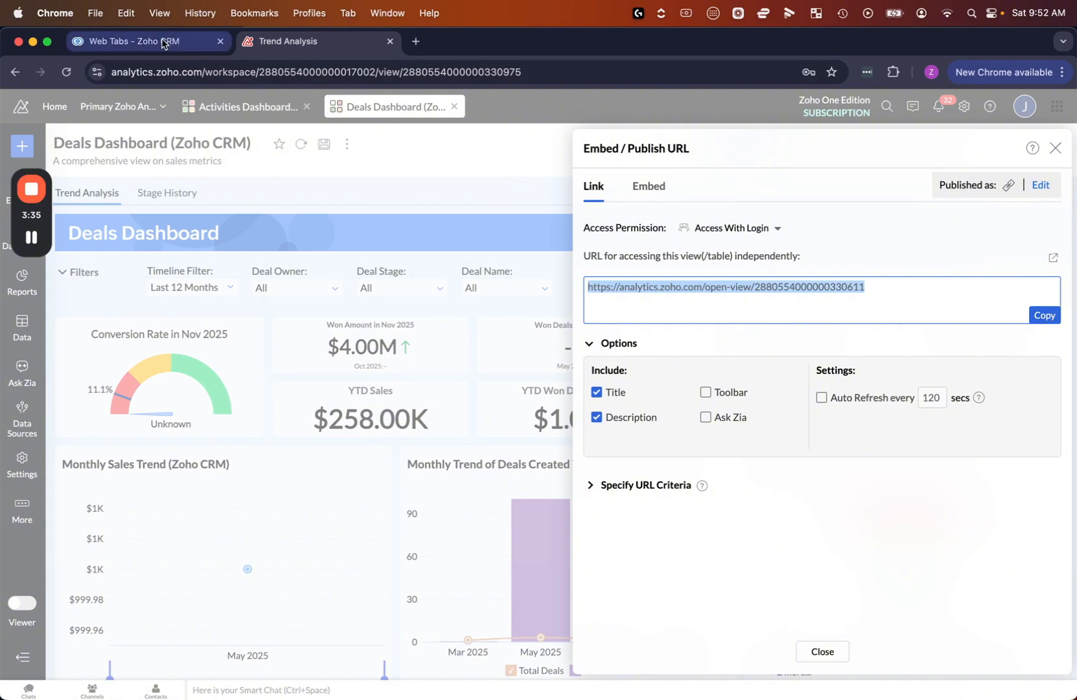
click(134, 41)
click(361, 301)
key(super+v)
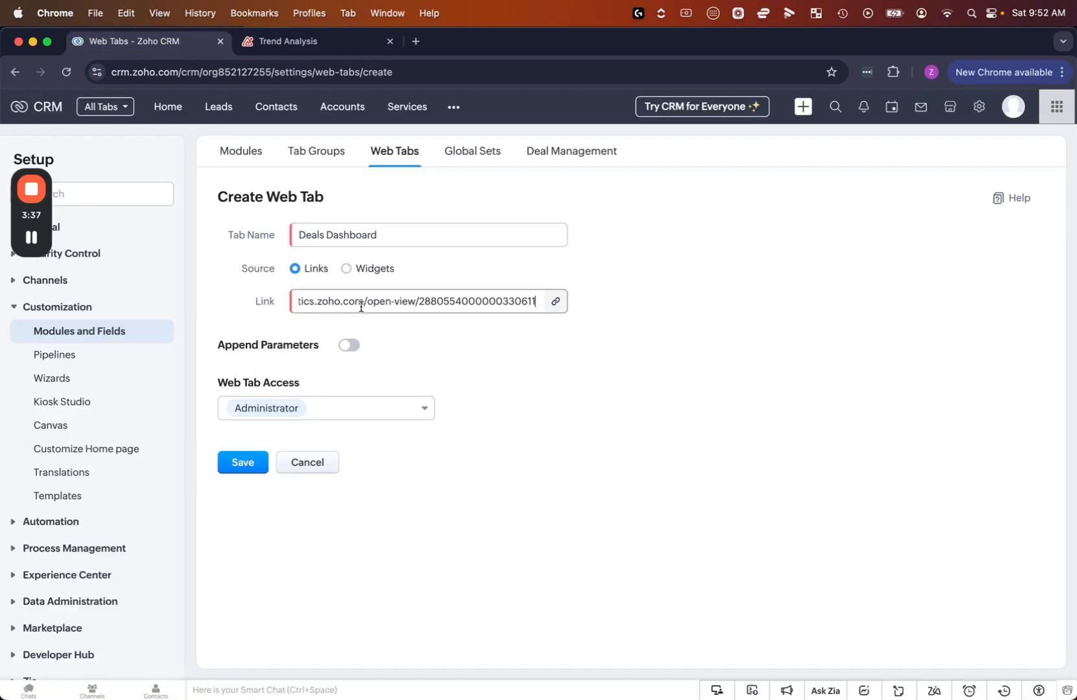
click(405, 368)
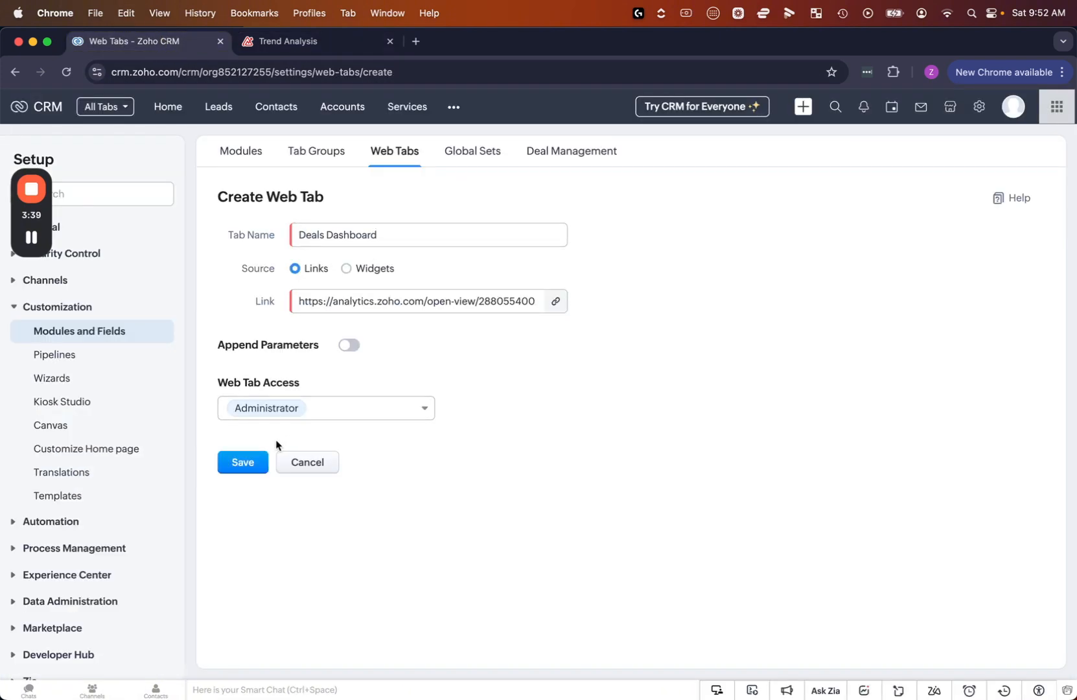
Give the Sales Team profile access to the Deals Dashboard web tab and save it
click(339, 410)
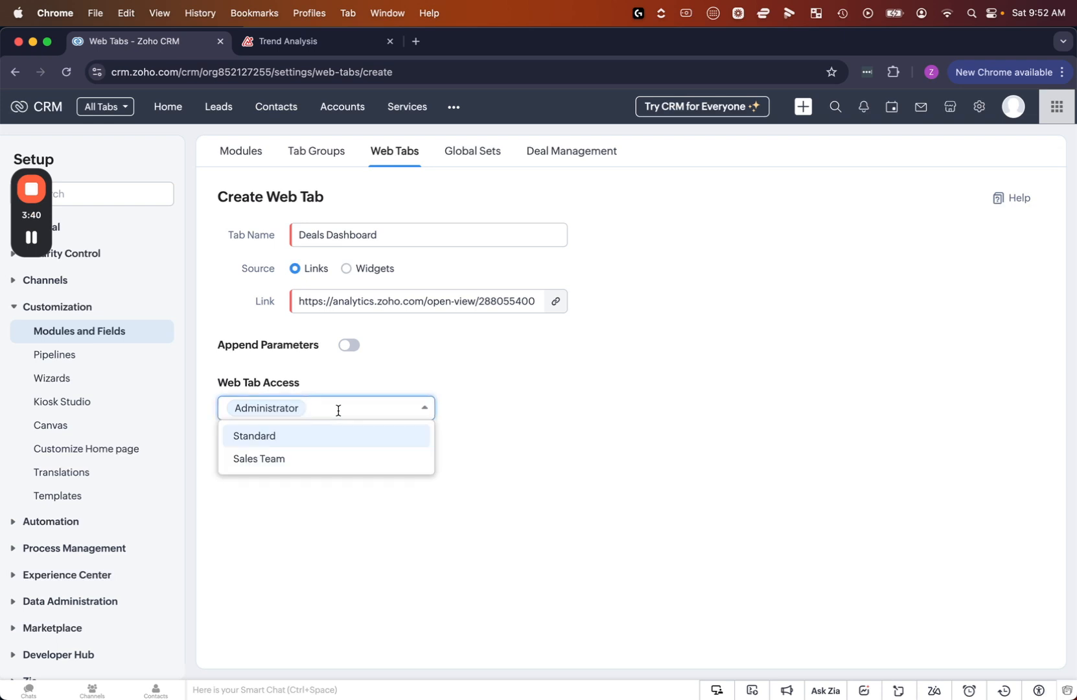
click(307, 462)
click(307, 534)
click(243, 461)
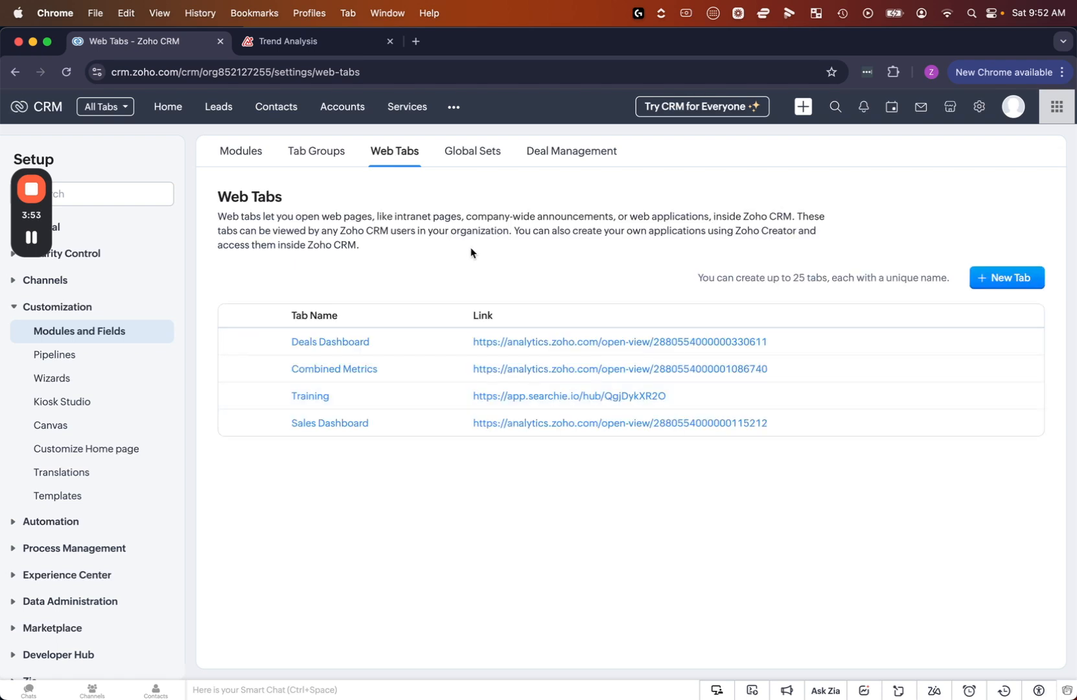
Switch to Zoho Analytics, close the permalink settings, and view the form for sharing the Deals Dashboard with new users or groups
click(317, 41)
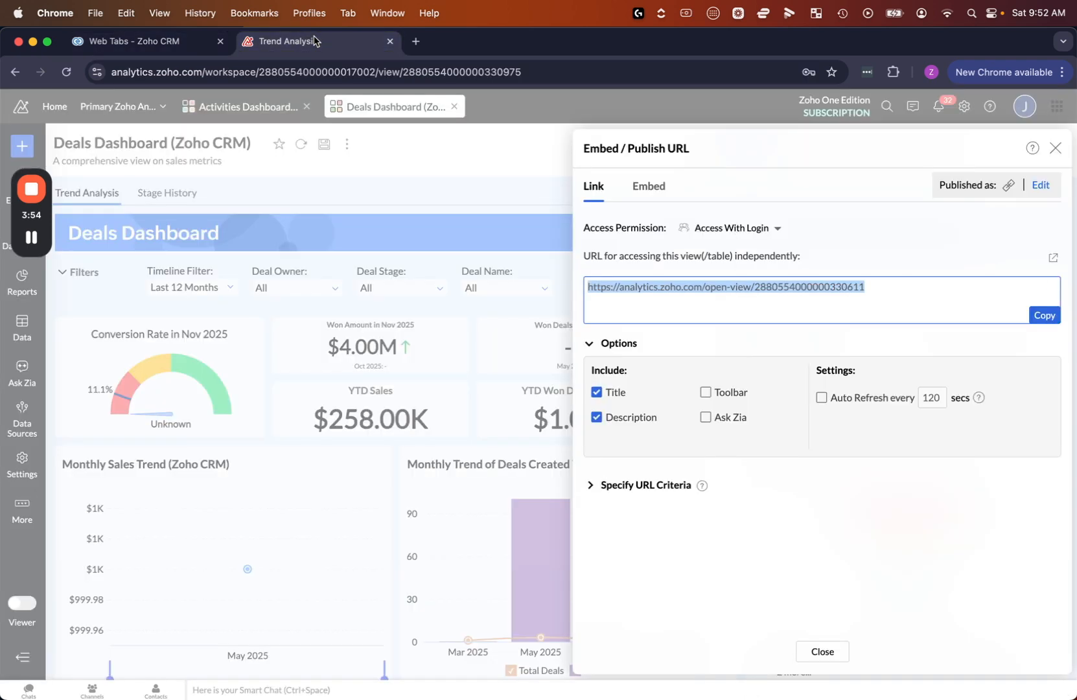
click(825, 654)
click(902, 147)
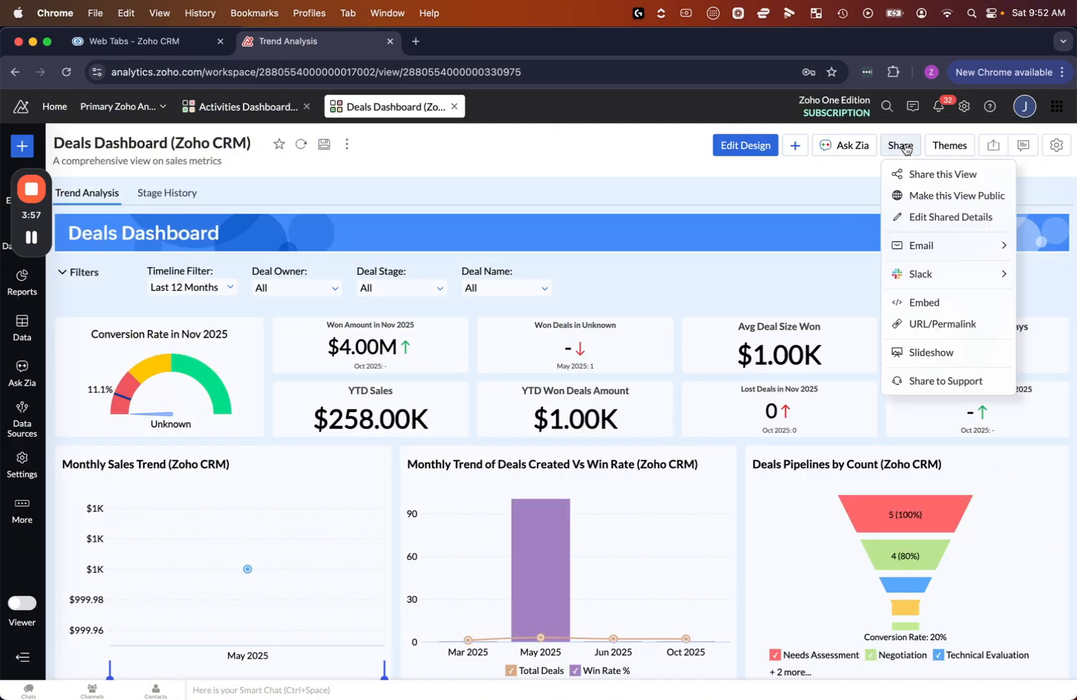
click(928, 173)
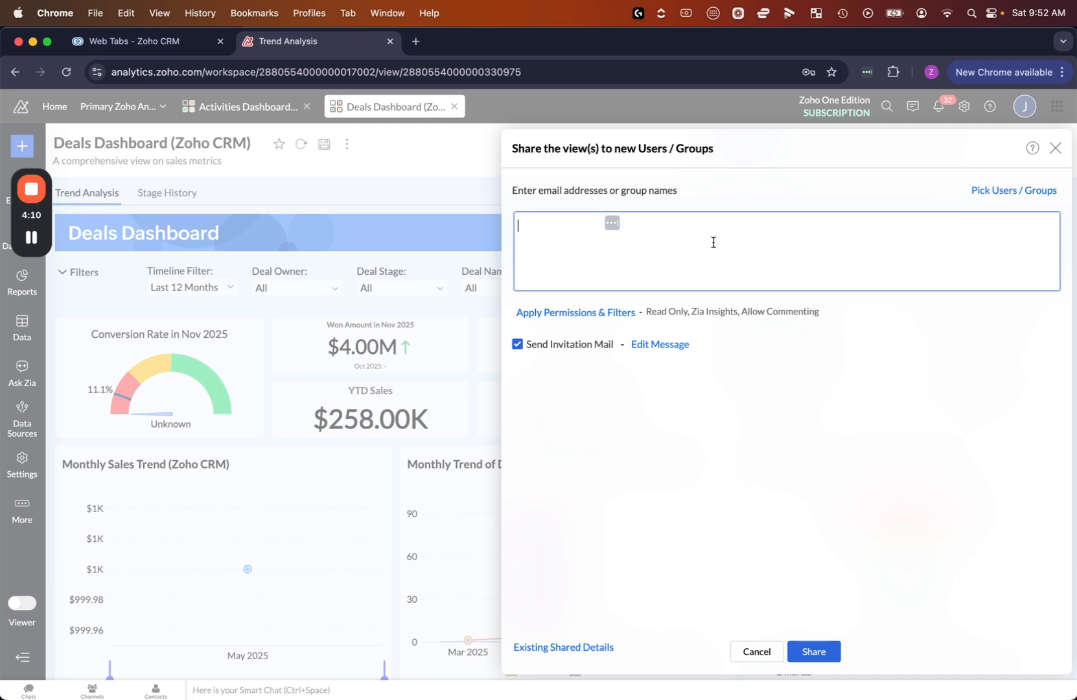
click(756, 650)
Switch to Zoho CRM and open the Deals Dashboard web tab from the additional modules
click(197, 49)
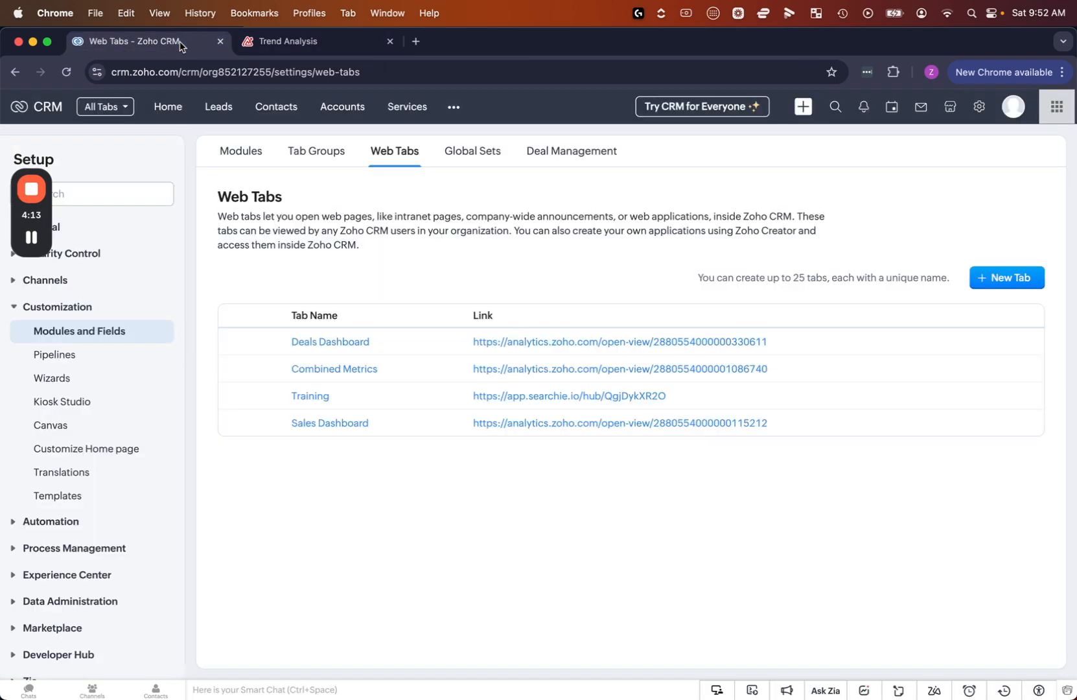
click(452, 109)
scroll(522, 320, down, 10)
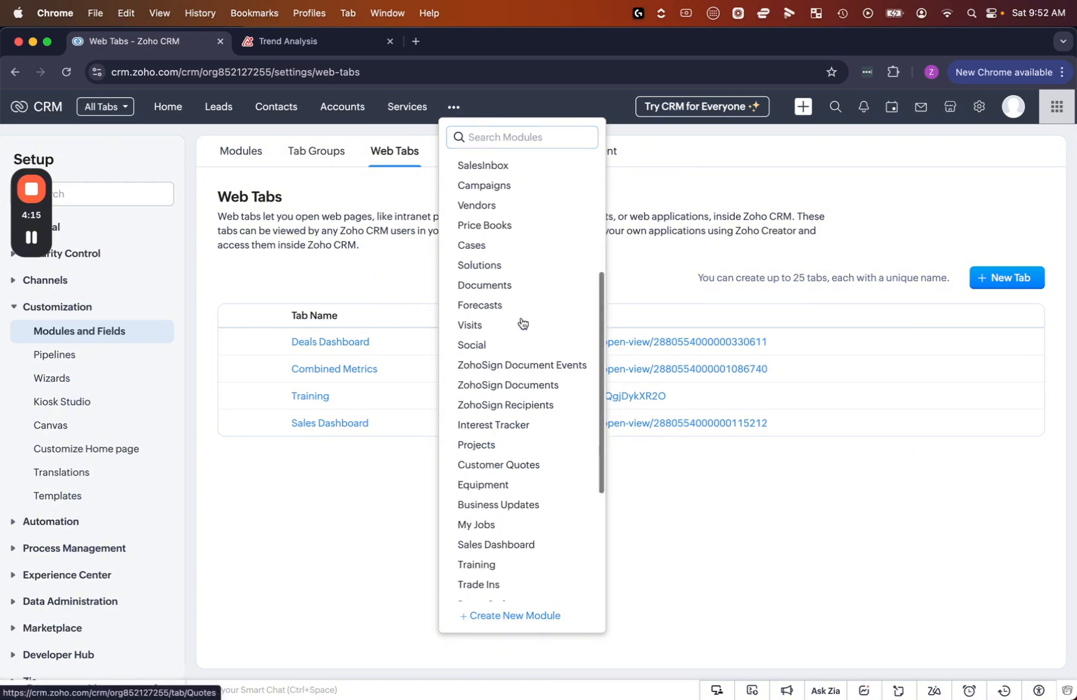
click(510, 591)
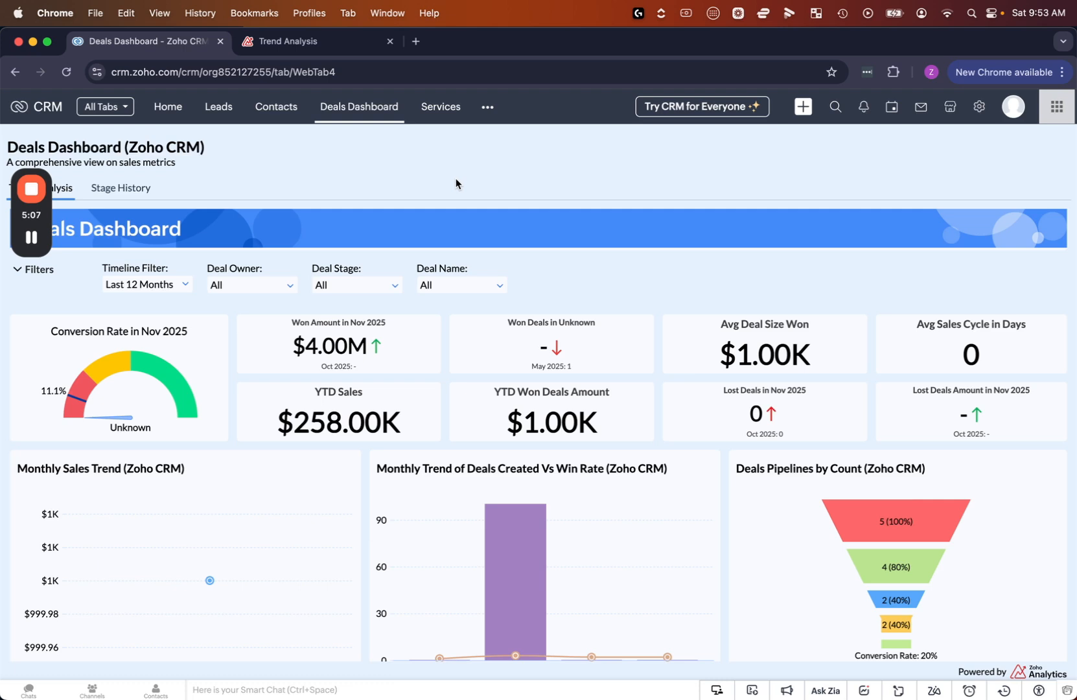
Switch to Zoho Analytics and start emailing the Deals Dashboard as a PDF with the layout as in the dashboard
click(345, 45)
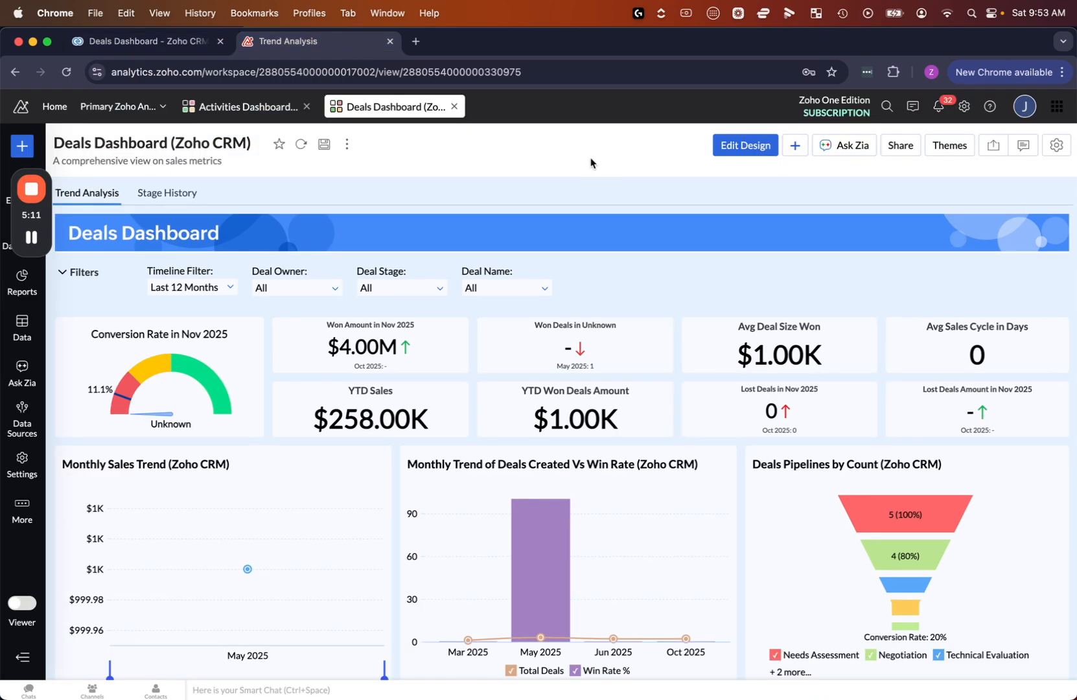
click(899, 149)
mouse_move(934, 244)
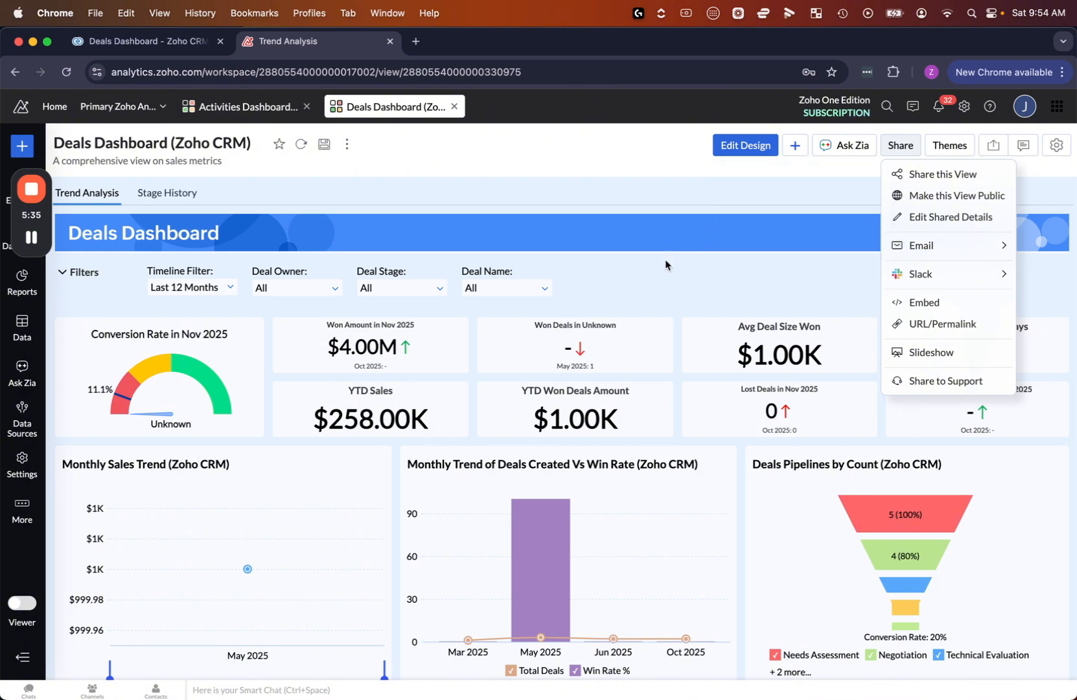
mouse_move(940, 282)
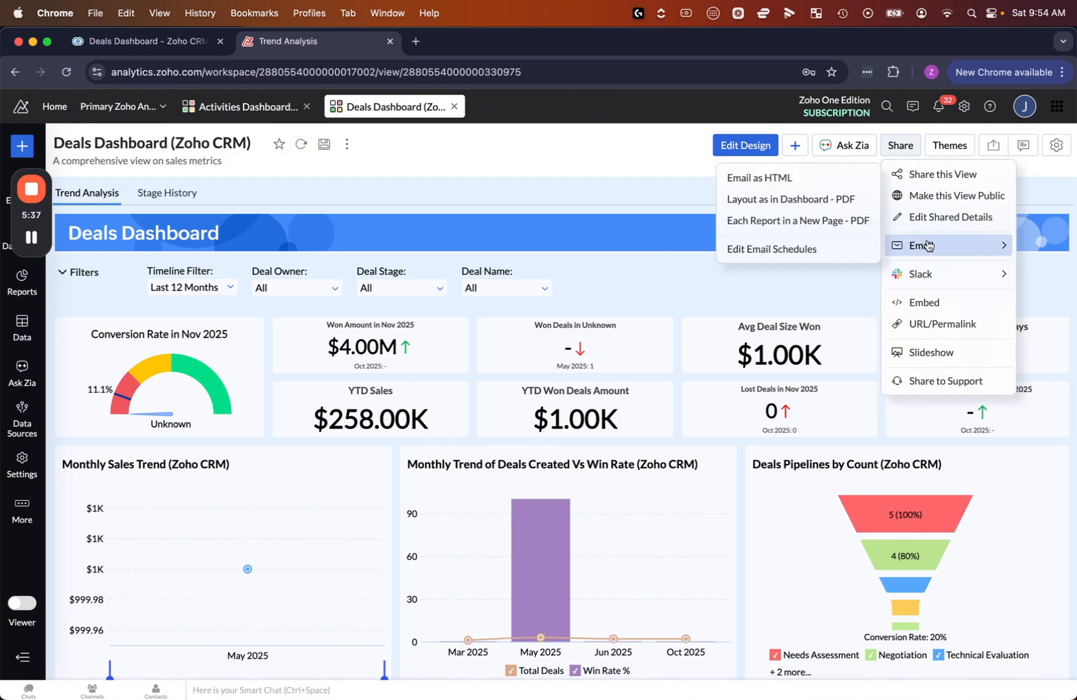
click(795, 202)
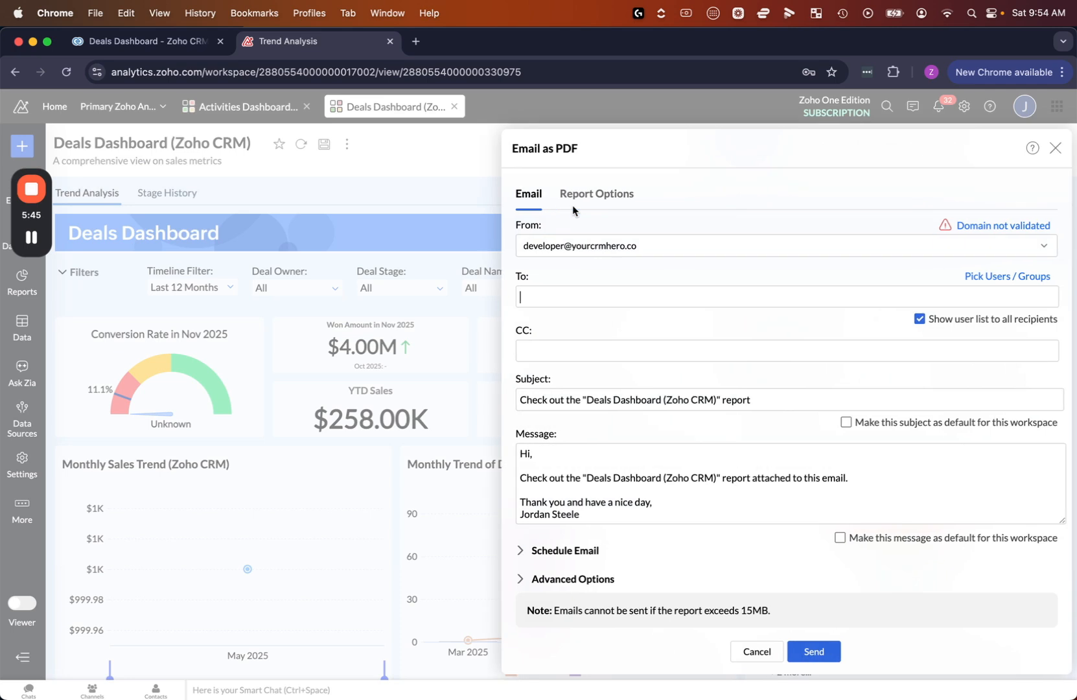
Check the available senders for the PDF email and select the developer address as the From address
click(632, 298)
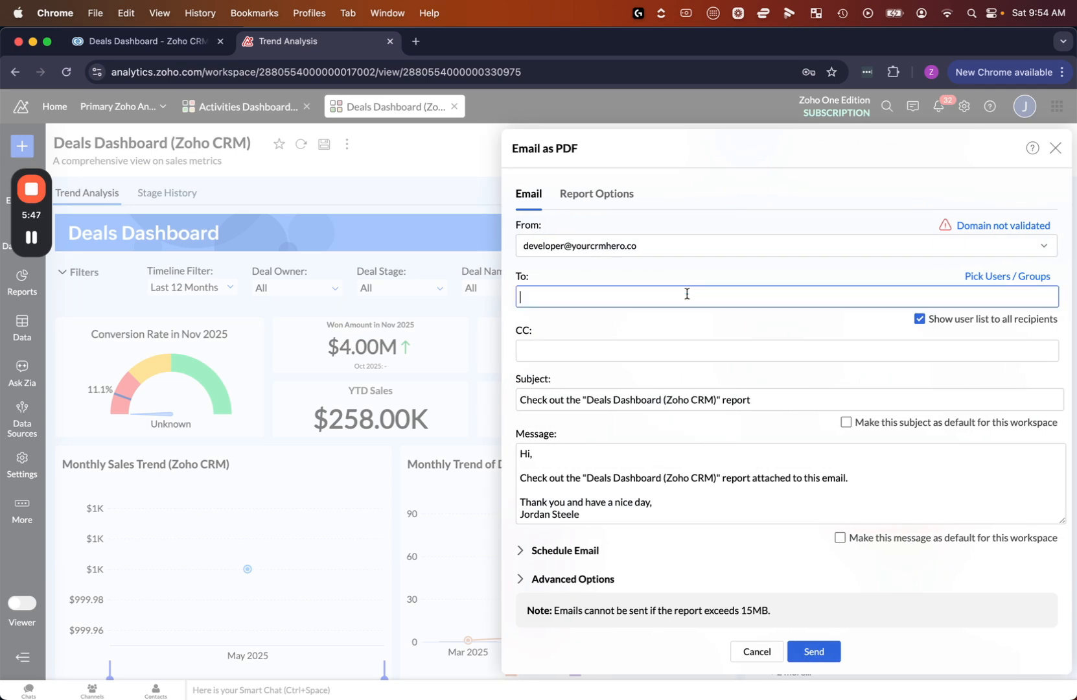
click(756, 246)
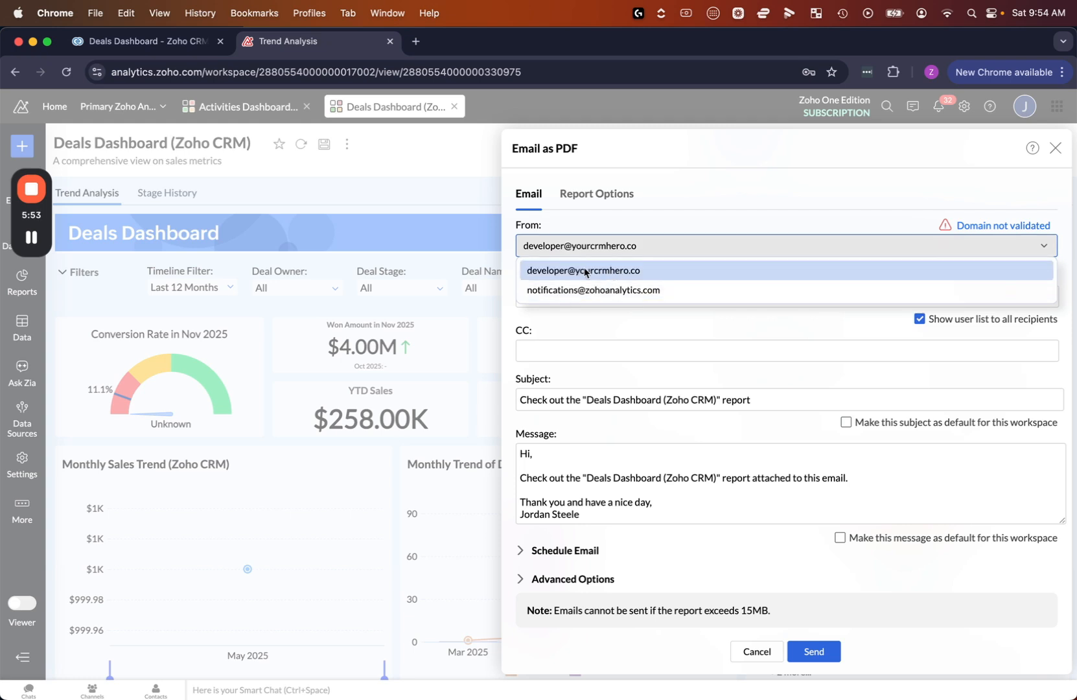
click(678, 271)
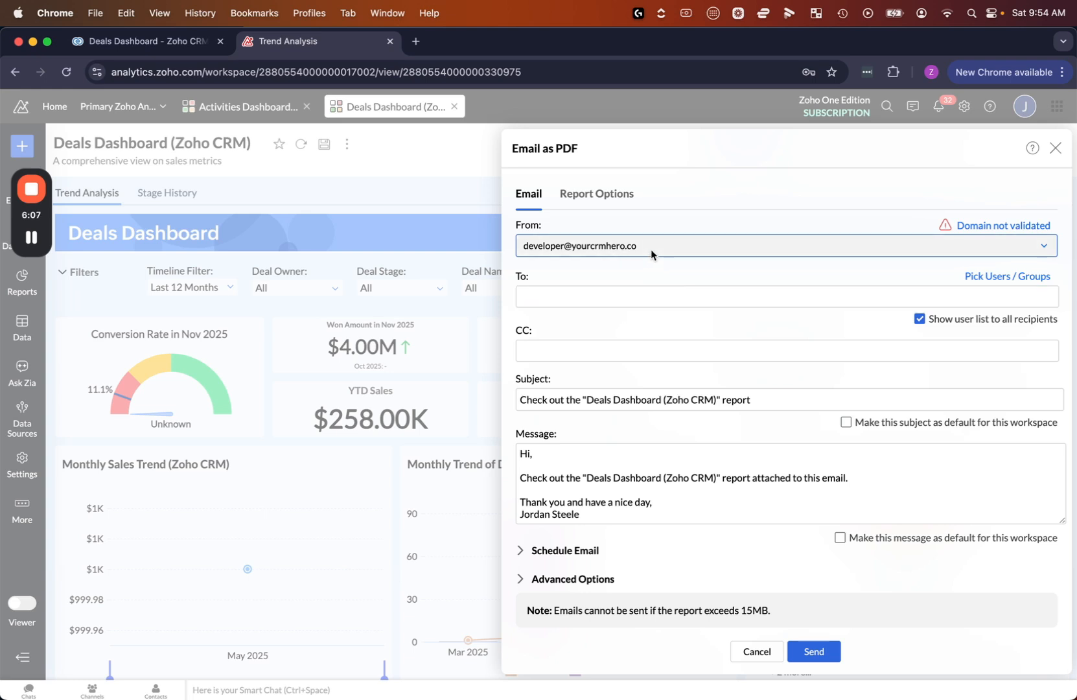
Review the recipient, subject and message fields of the PDF email and try to expand its scheduling settings
click(643, 289)
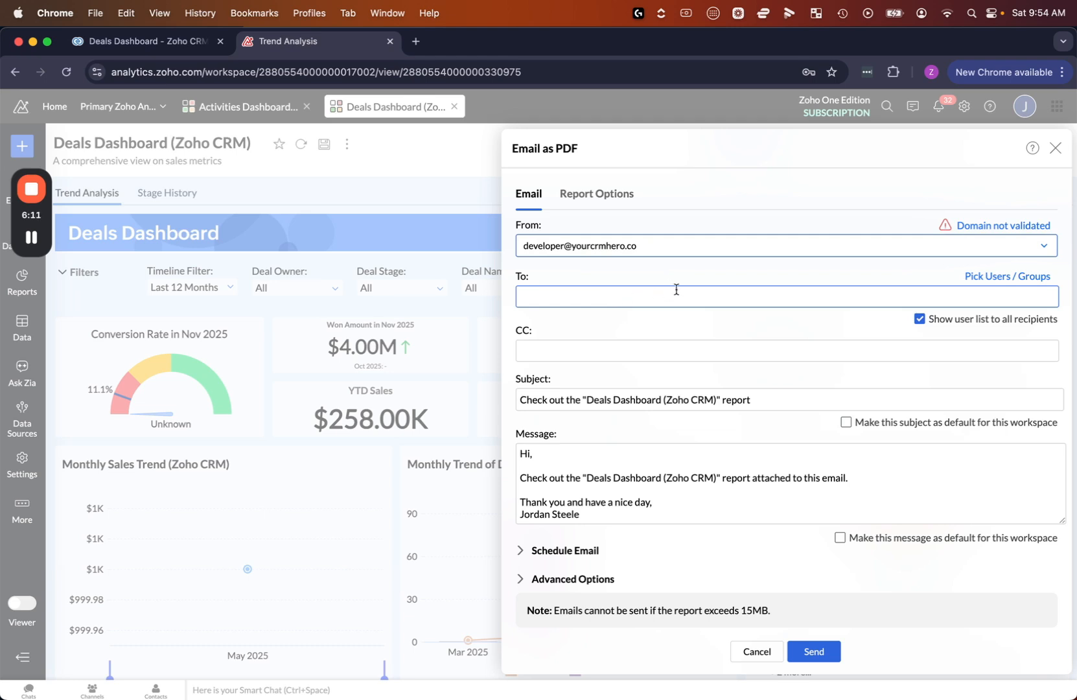
scroll(699, 290, down, 1)
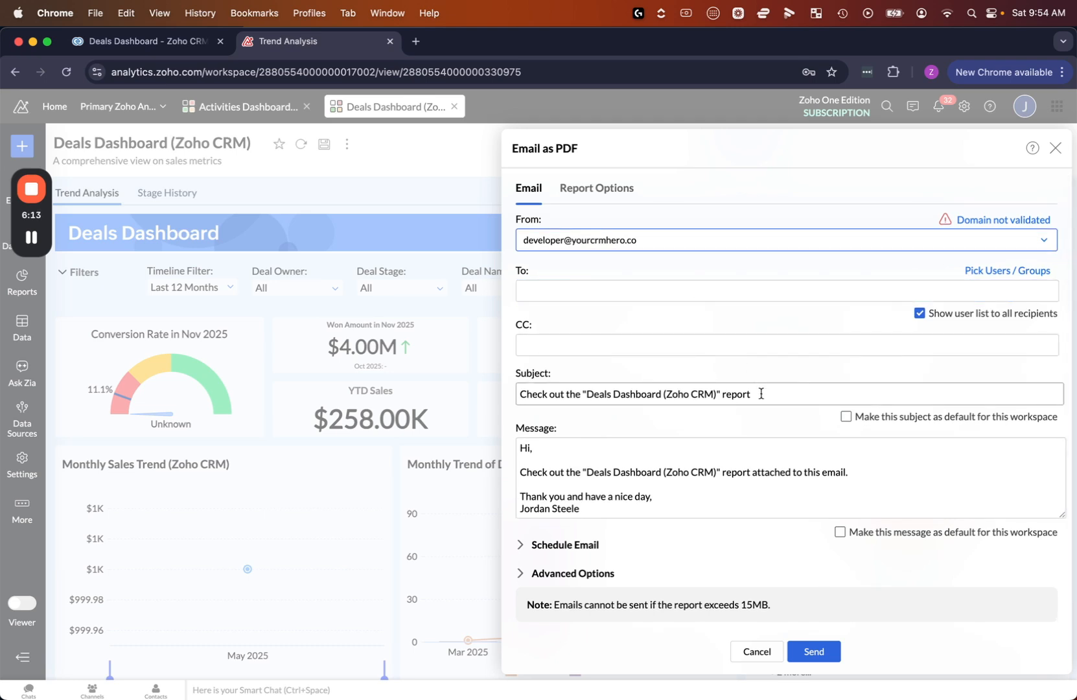
click(718, 463)
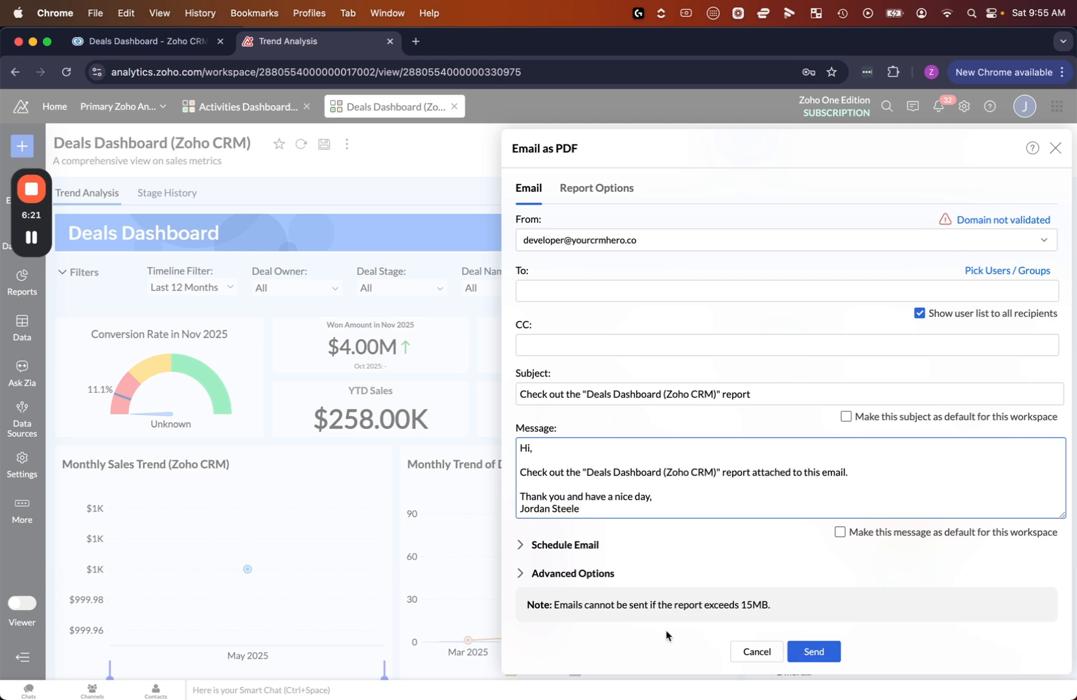
click(568, 549)
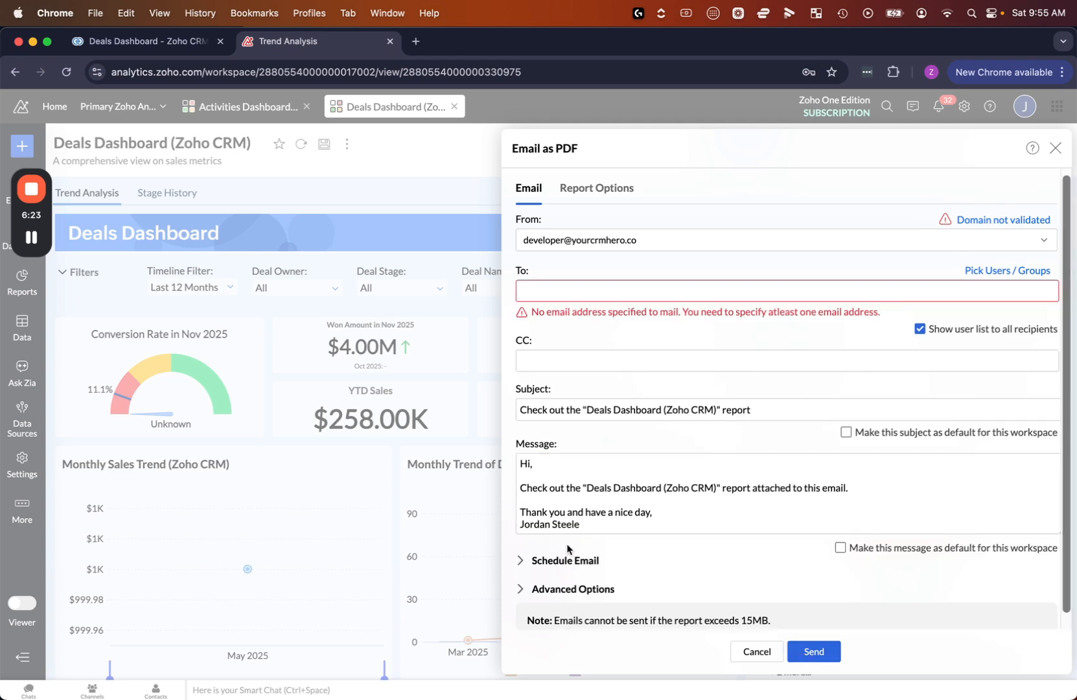
Enter the recipient's email address in the To field of the PDF email
click(582, 290)
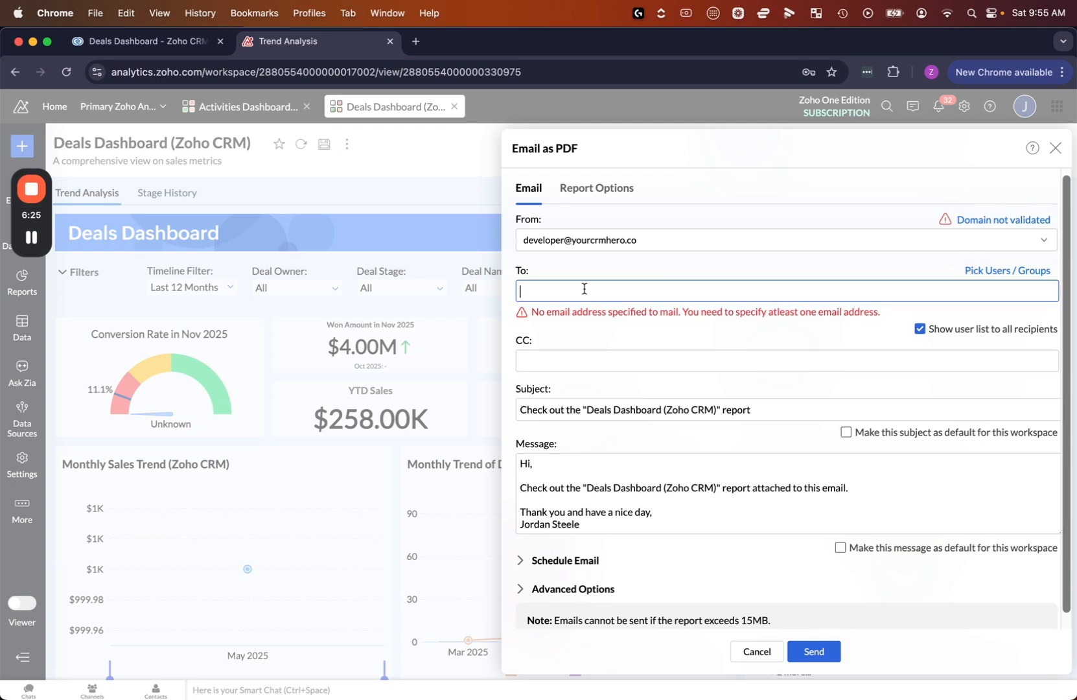
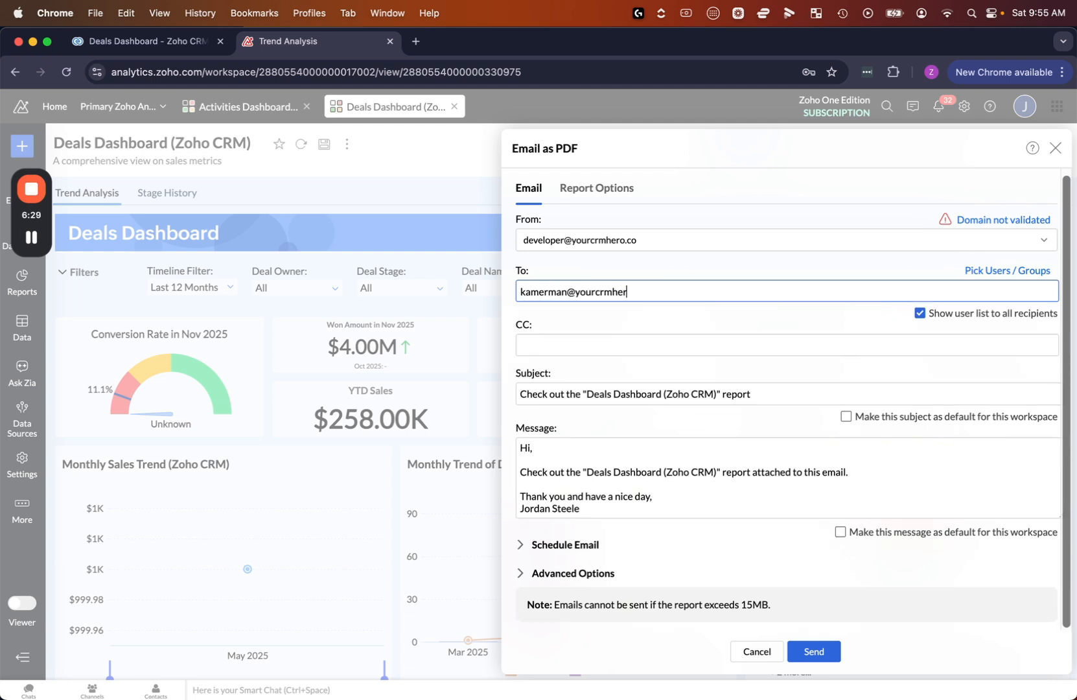
key(Return)
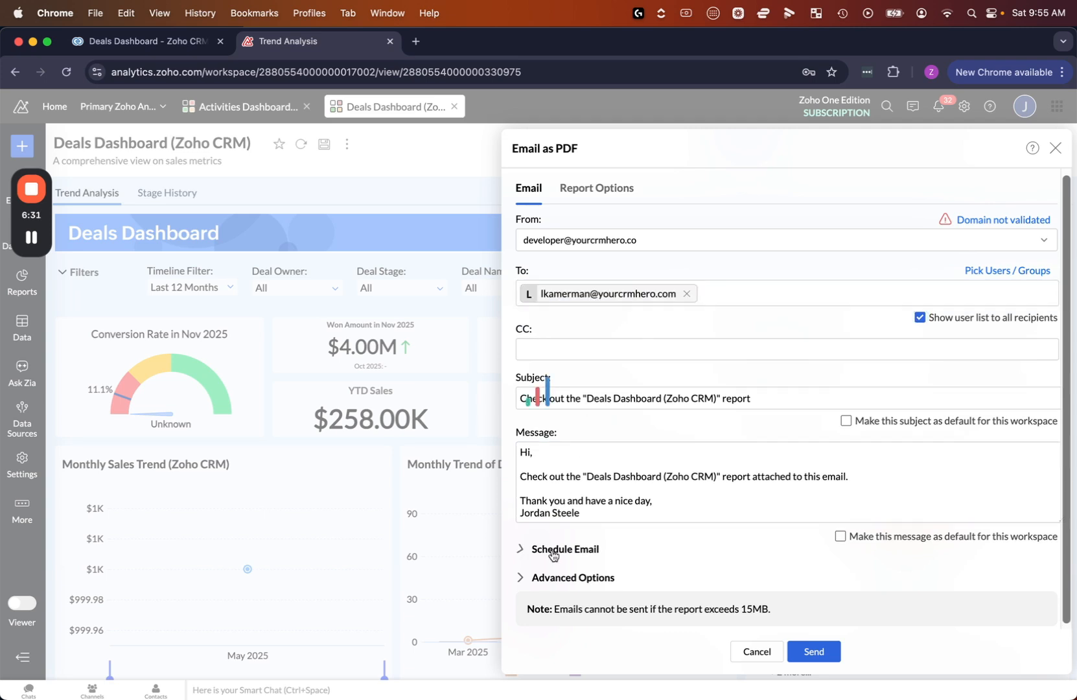
Set the email schedule to Weekly, add Wednesday to the sending days, and set the hour to 09
click(552, 550)
scroll(642, 539, down, 2)
click(668, 535)
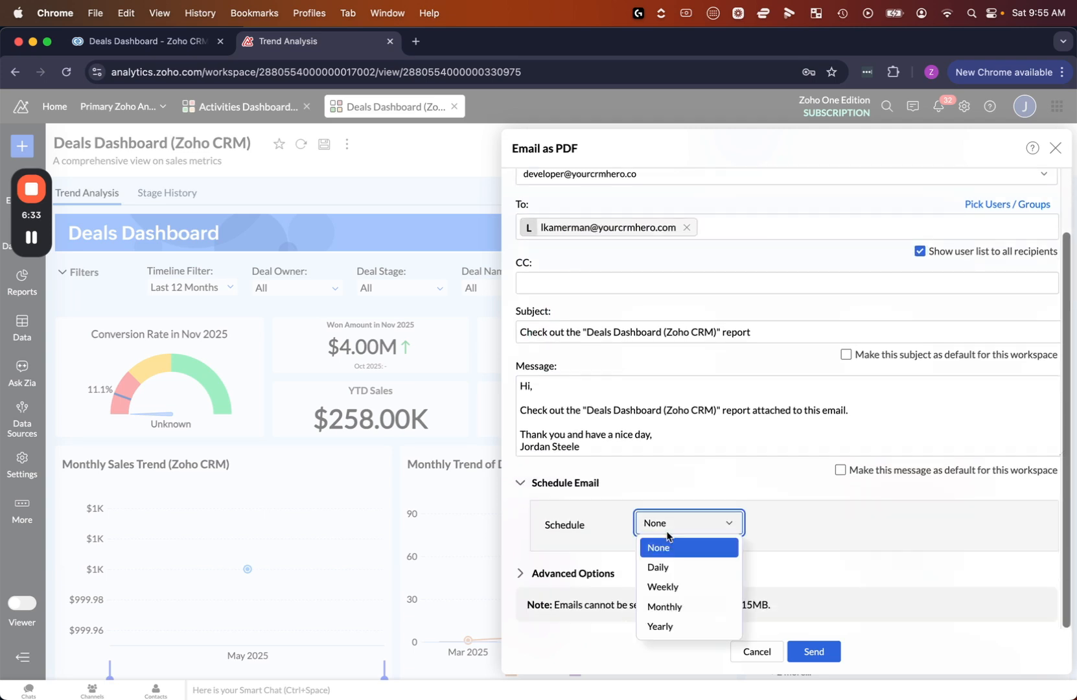
click(678, 586)
click(750, 557)
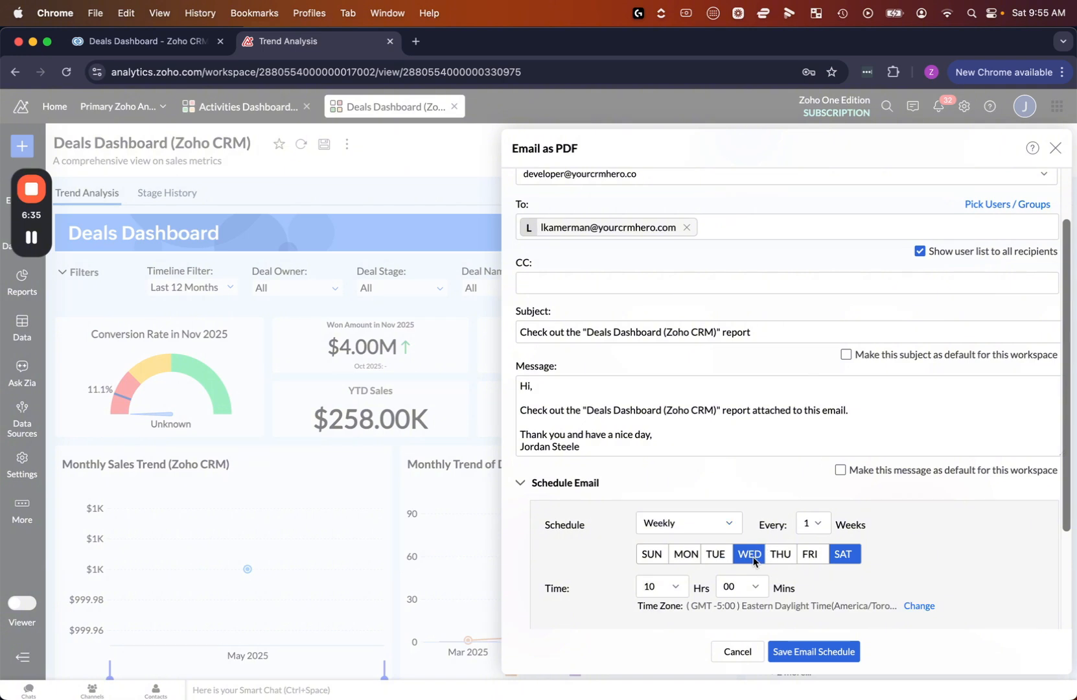
click(656, 587)
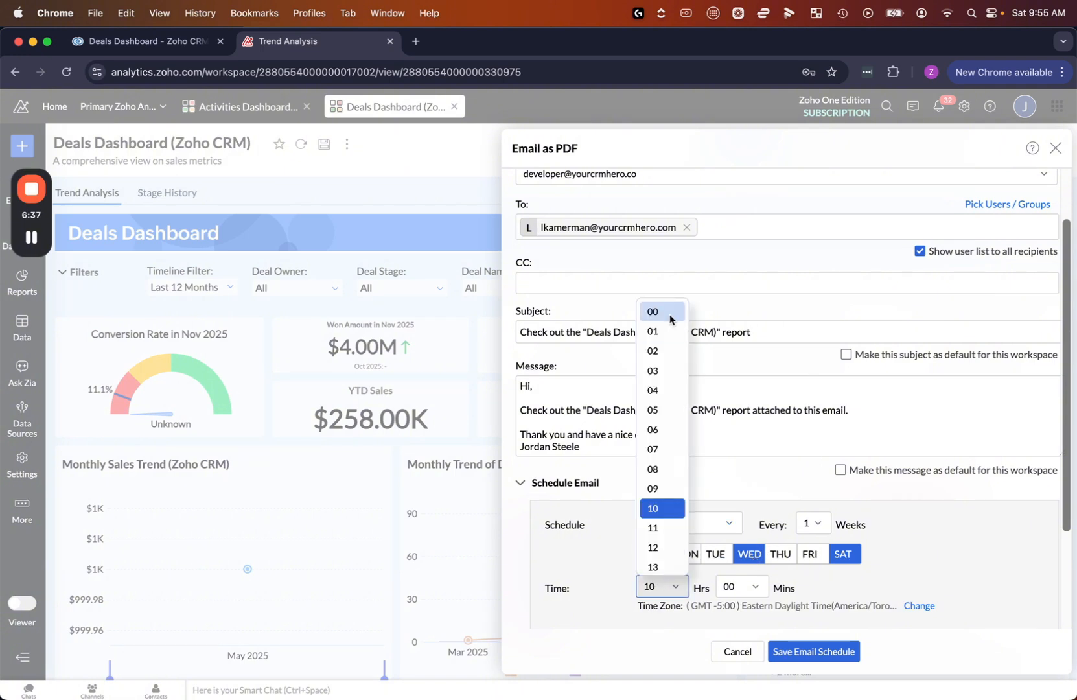
click(670, 488)
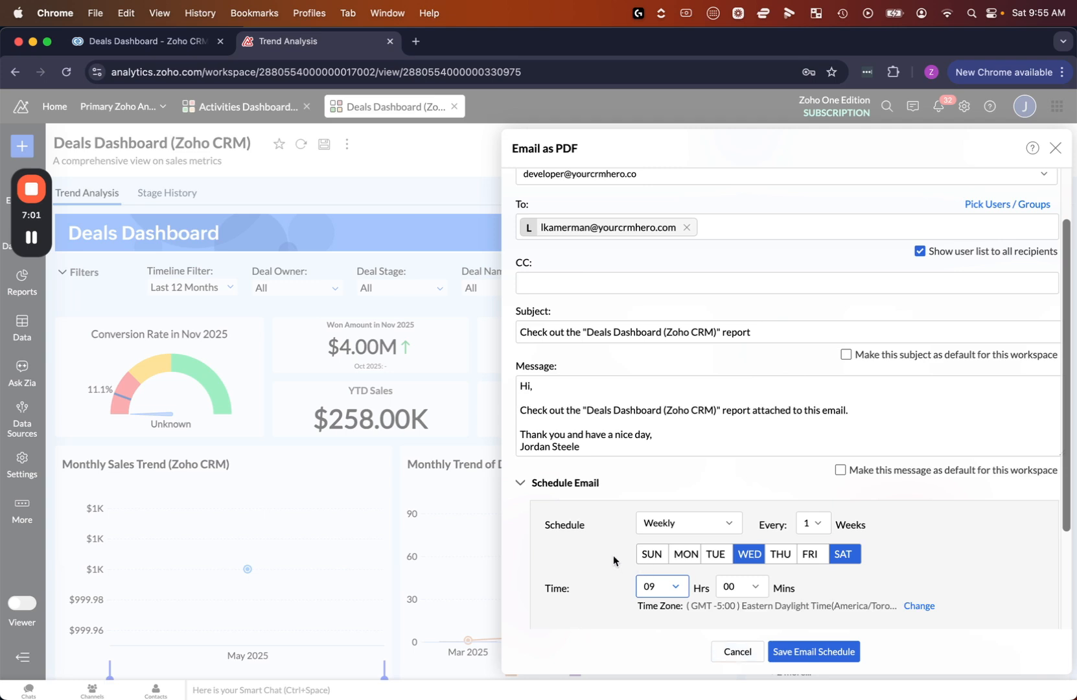
Review the message and schedule details of the PDF email and cancel it without saving the schedule
scroll(614, 555, up, 3)
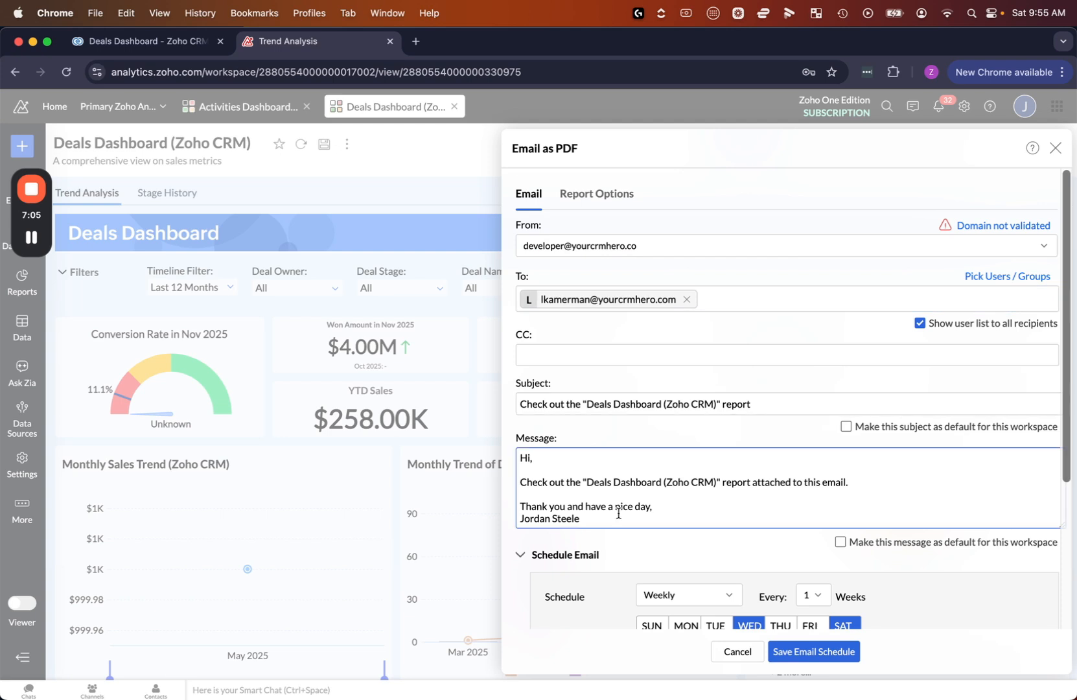
scroll(619, 517, down, 5)
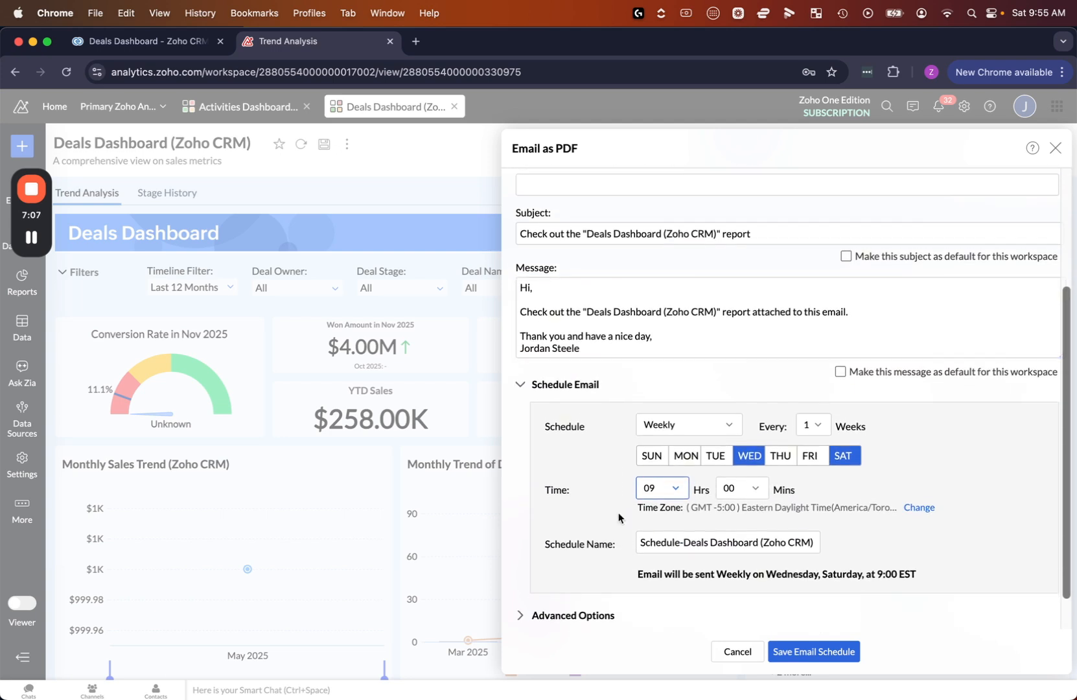
scroll(619, 517, down, 1)
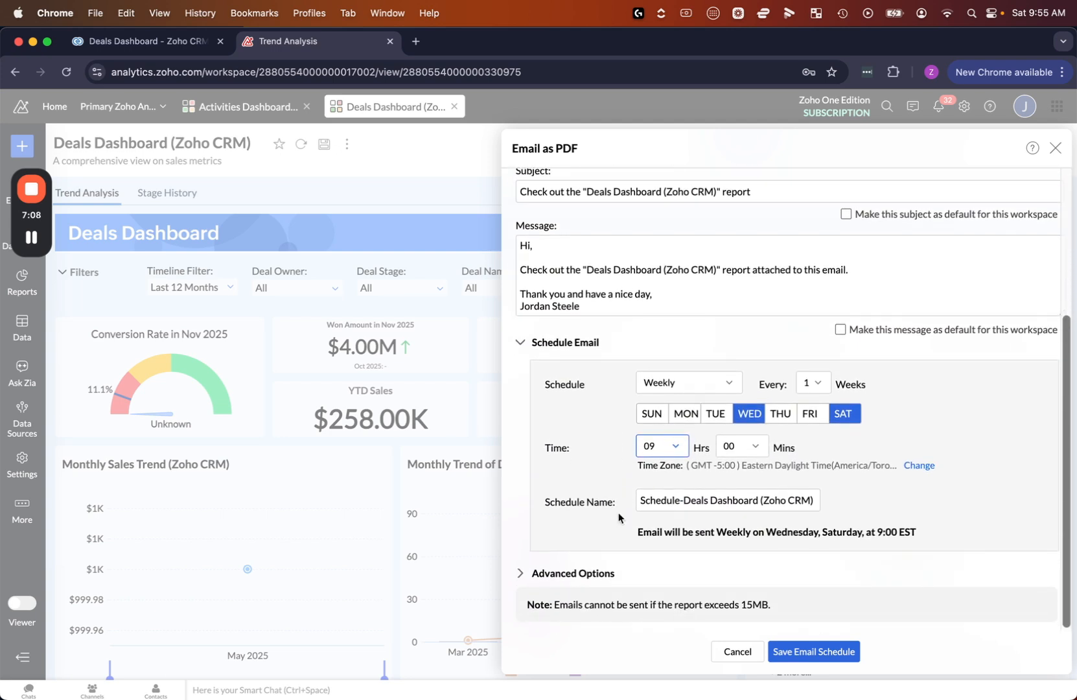
click(722, 653)
View the dashboard's email sharing options, including the one for editing email schedules, and close them
click(900, 148)
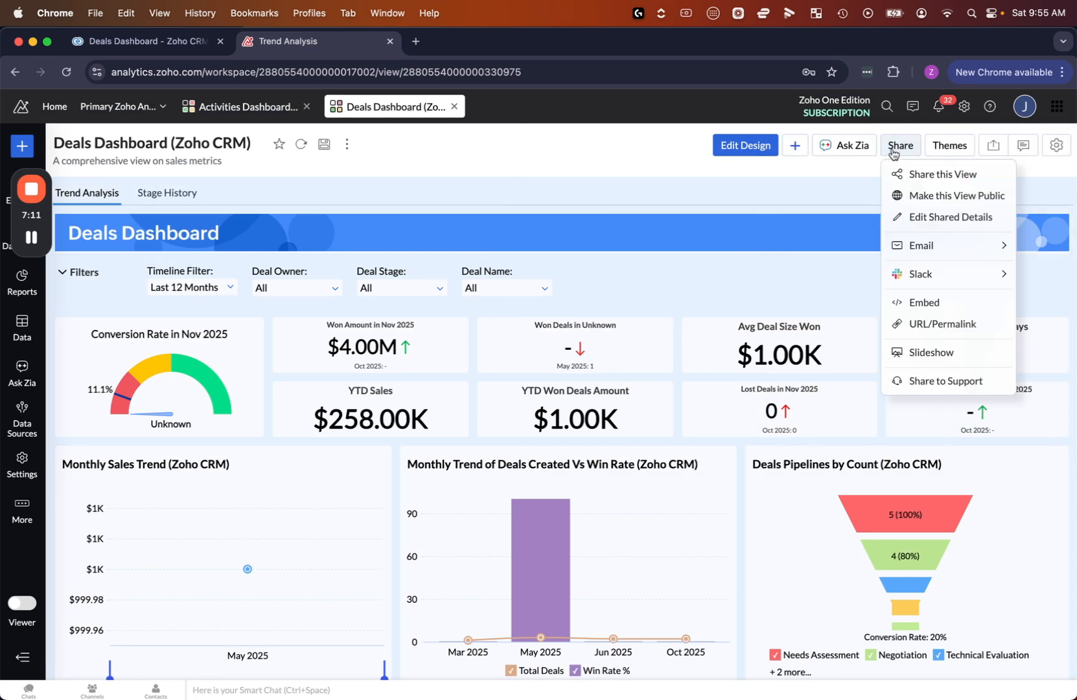
mouse_move(918, 252)
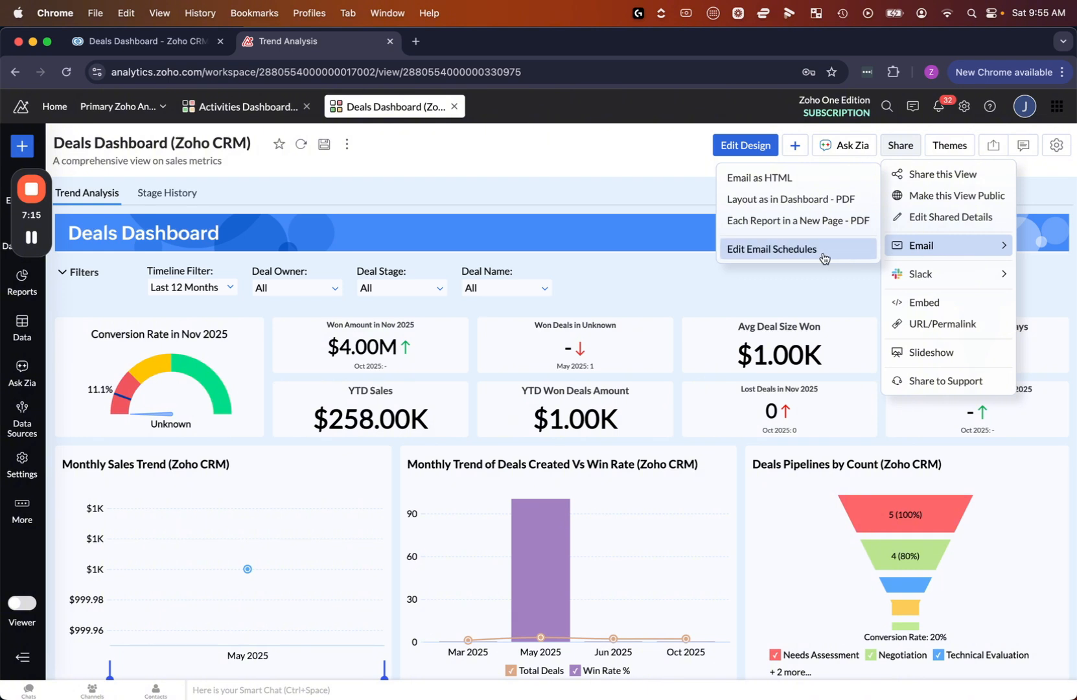
click(610, 192)
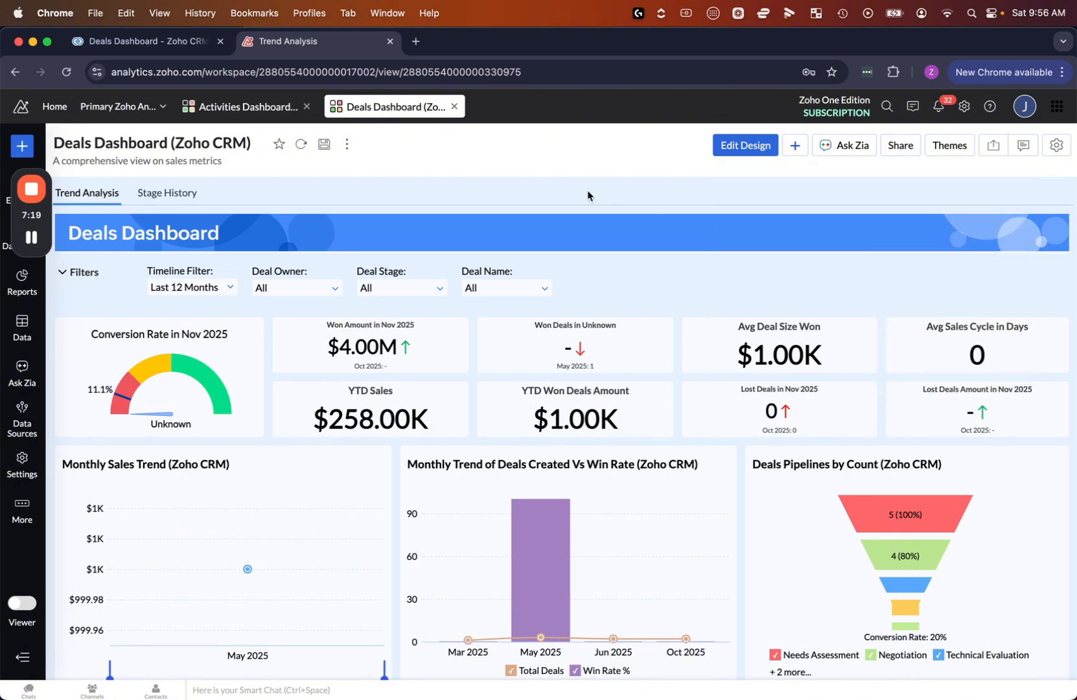